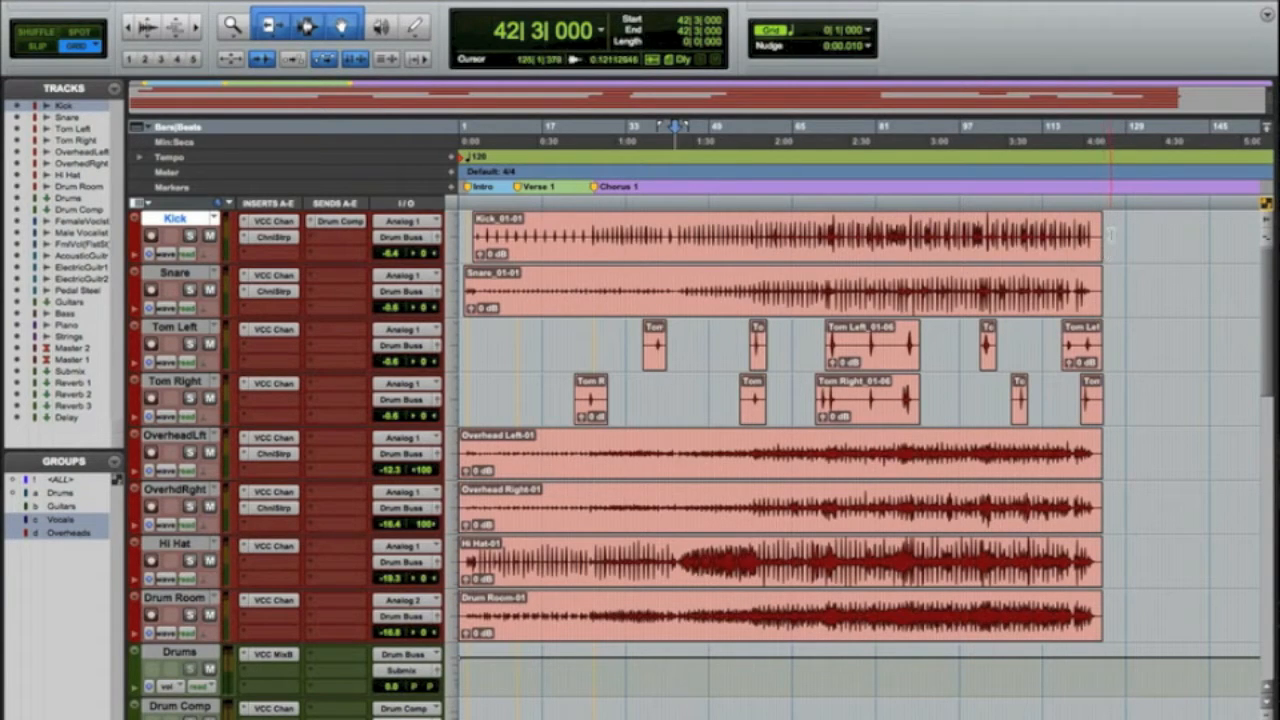
Select the Kick track from 1|1|000 to 126|3|000 and consolidate the selection into one clip.
{"action": "left_click_drag", "start_coordinate": [1112, 233], "coordinate": [448, 248]}
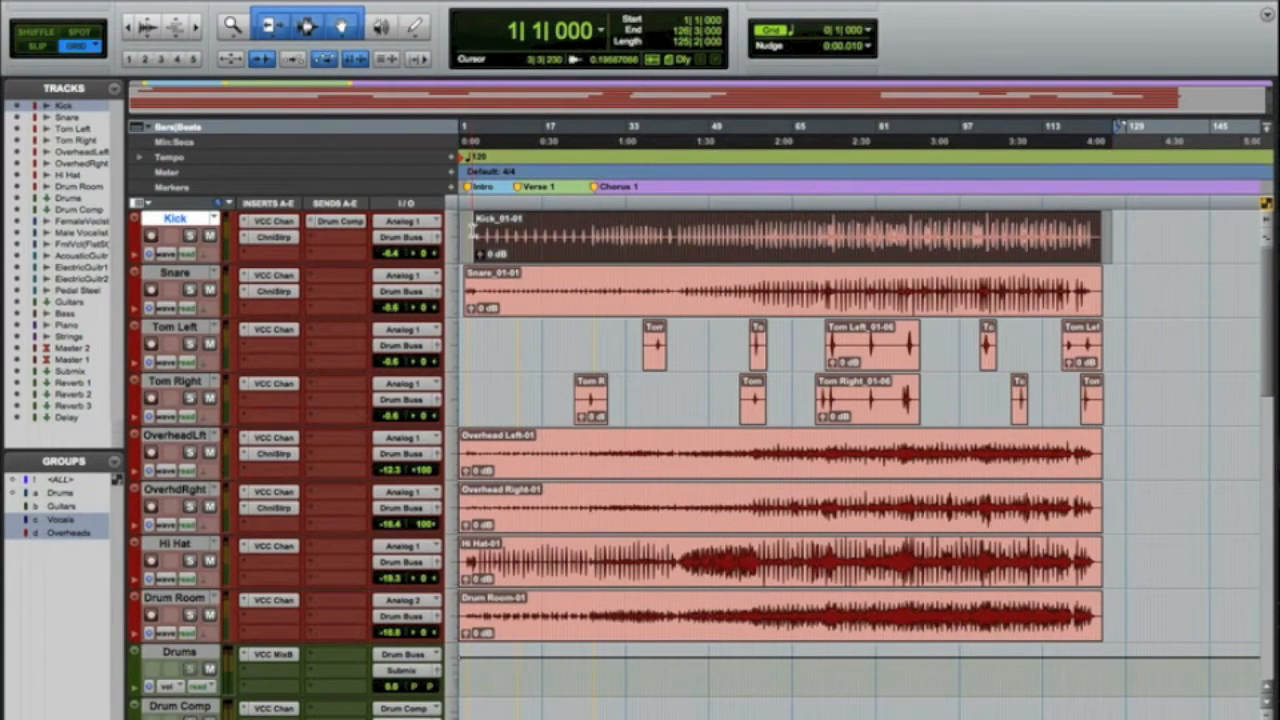
{"action": "scroll", "coordinate": [472, 230], "scroll_direction": "down", "scroll_amount": 10}
{"action": "scroll", "coordinate": [472, 230], "scroll_direction": "down", "scroll_amount": 8}
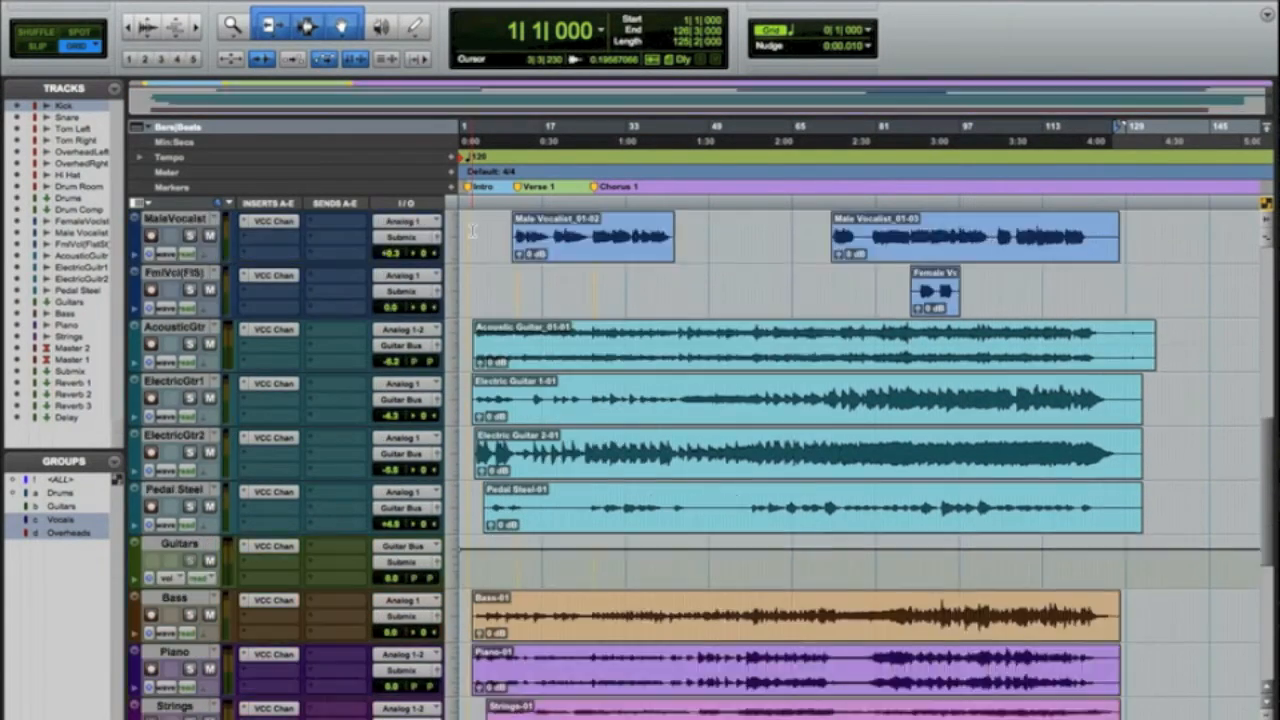
{"action": "scroll", "coordinate": [472, 230], "scroll_direction": "up", "scroll_amount": 20}
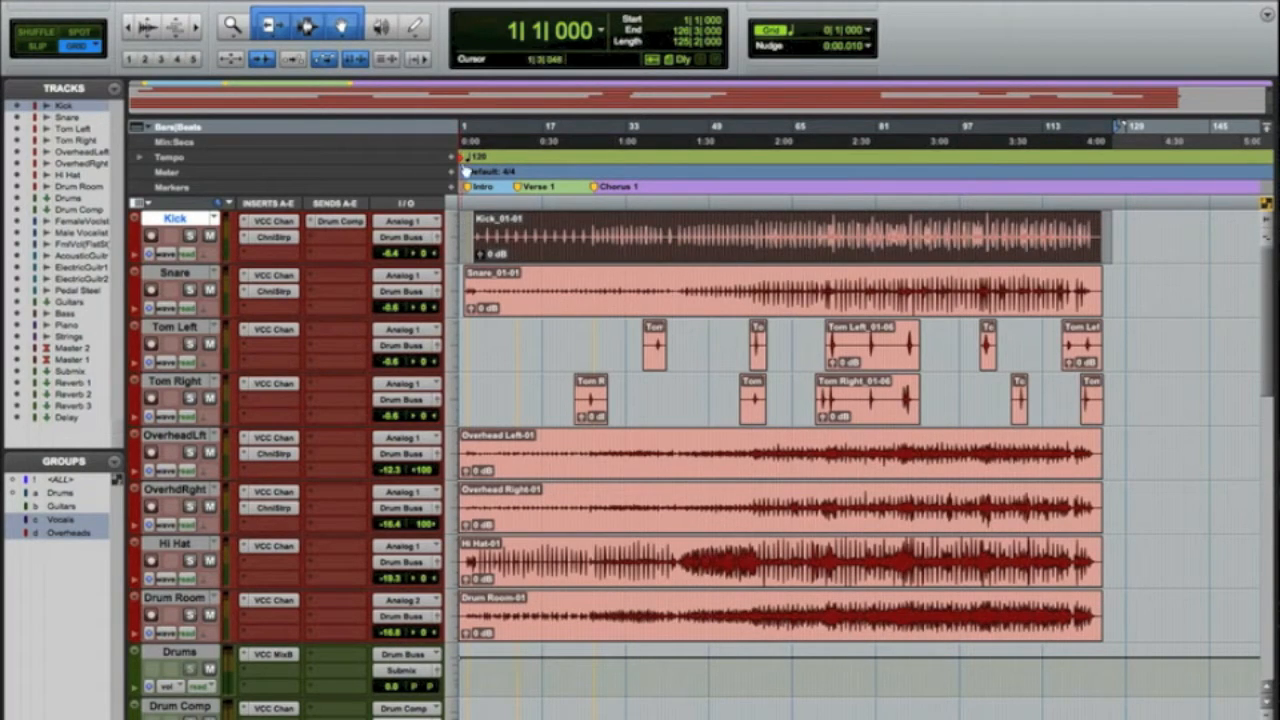
{"action": "left_click", "coordinate": [140, 1]}
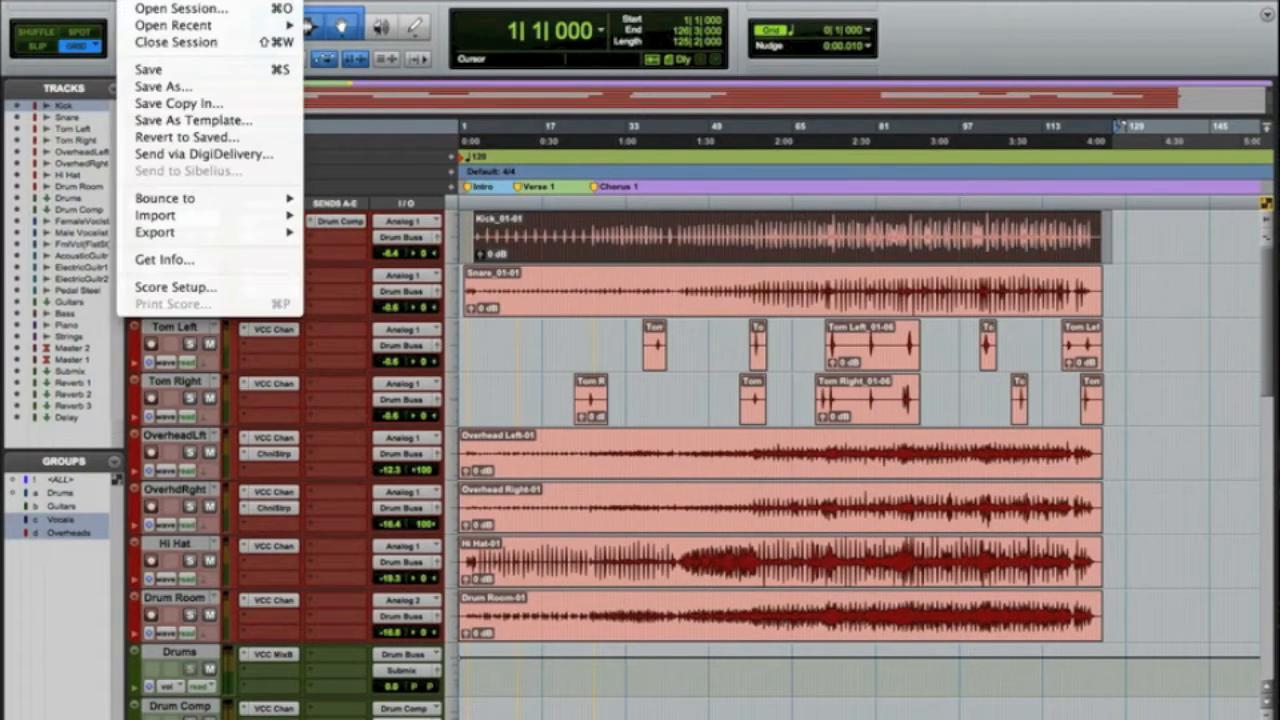
{"action": "mouse_move", "coordinate": [172, 1]}
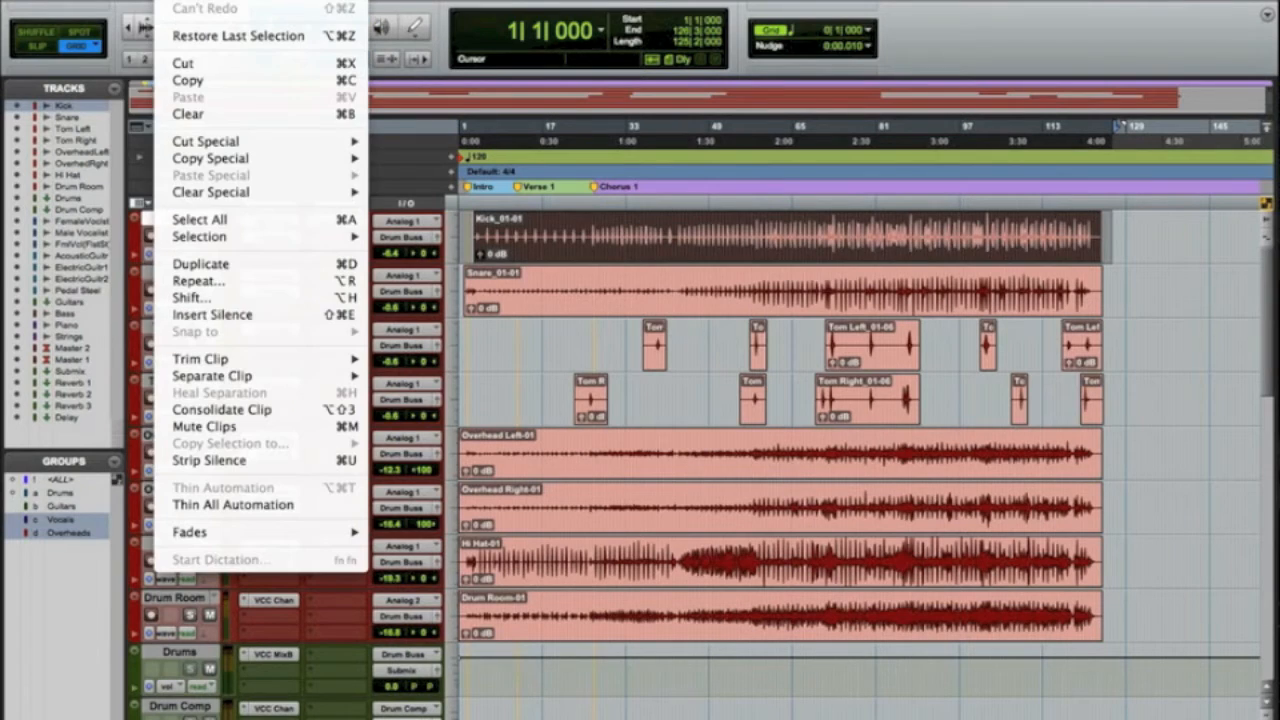
{"action": "left_click", "coordinate": [238, 412]}
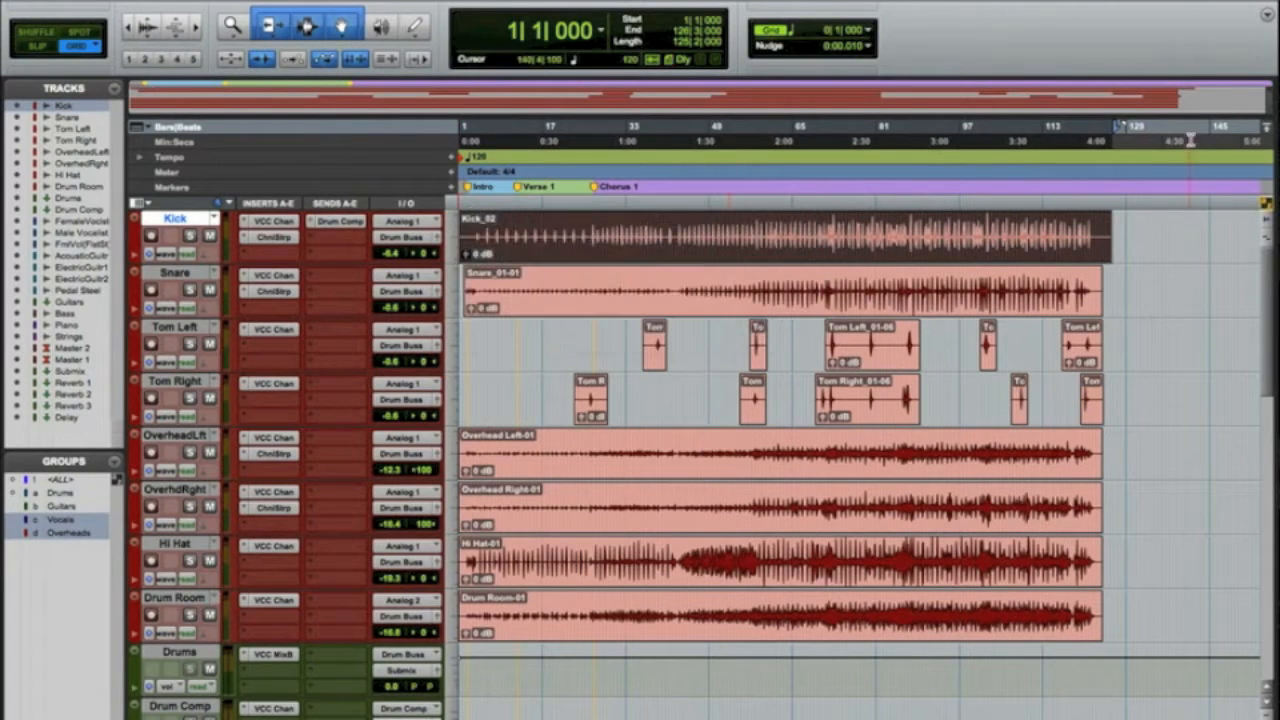
Consolidate the Snare, Tom Left and Tom Right tracks each into one clip running from 1|1|000 to just past the drums' end.
{"action": "left_click_drag", "start_coordinate": [1107, 279], "coordinate": [432, 300]}
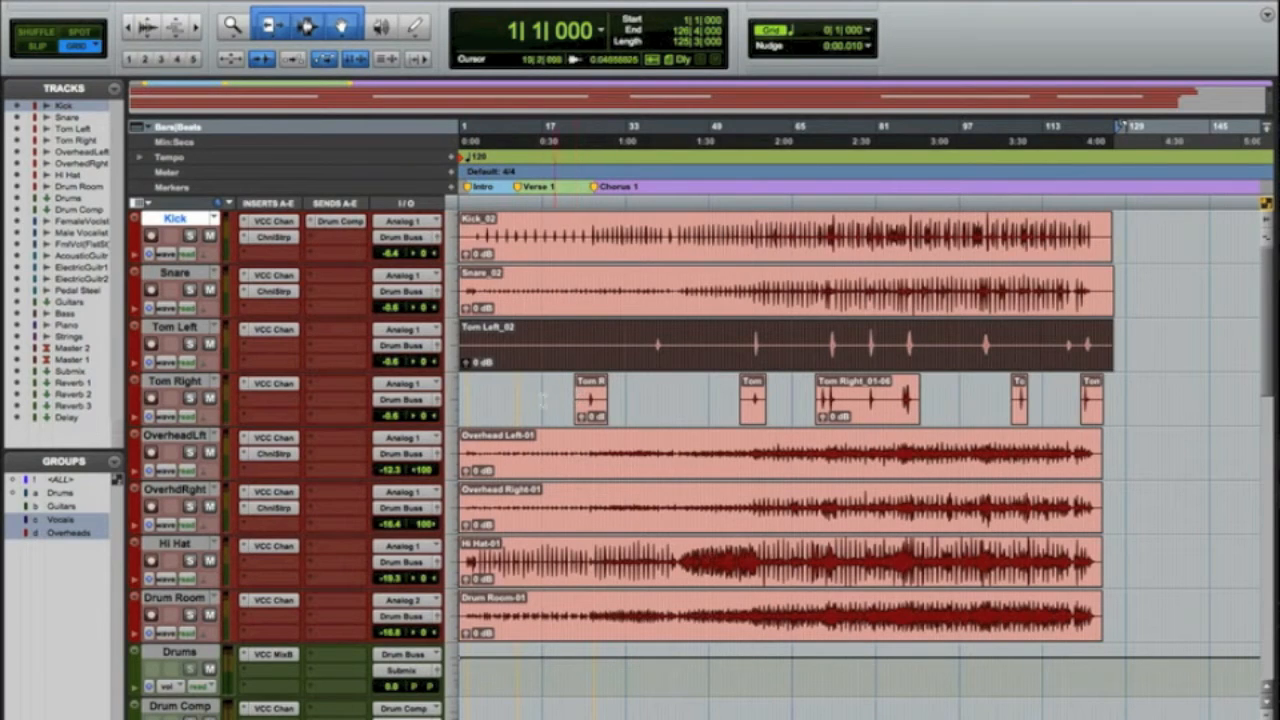
{"action": "scroll", "coordinate": [677, 437], "scroll_direction": "down", "scroll_amount": 2}
{"action": "scroll", "coordinate": [677, 435], "scroll_direction": "up", "scroll_amount": 2}
{"action": "left_click_drag", "start_coordinate": [1112, 382], "coordinate": [455, 386]}
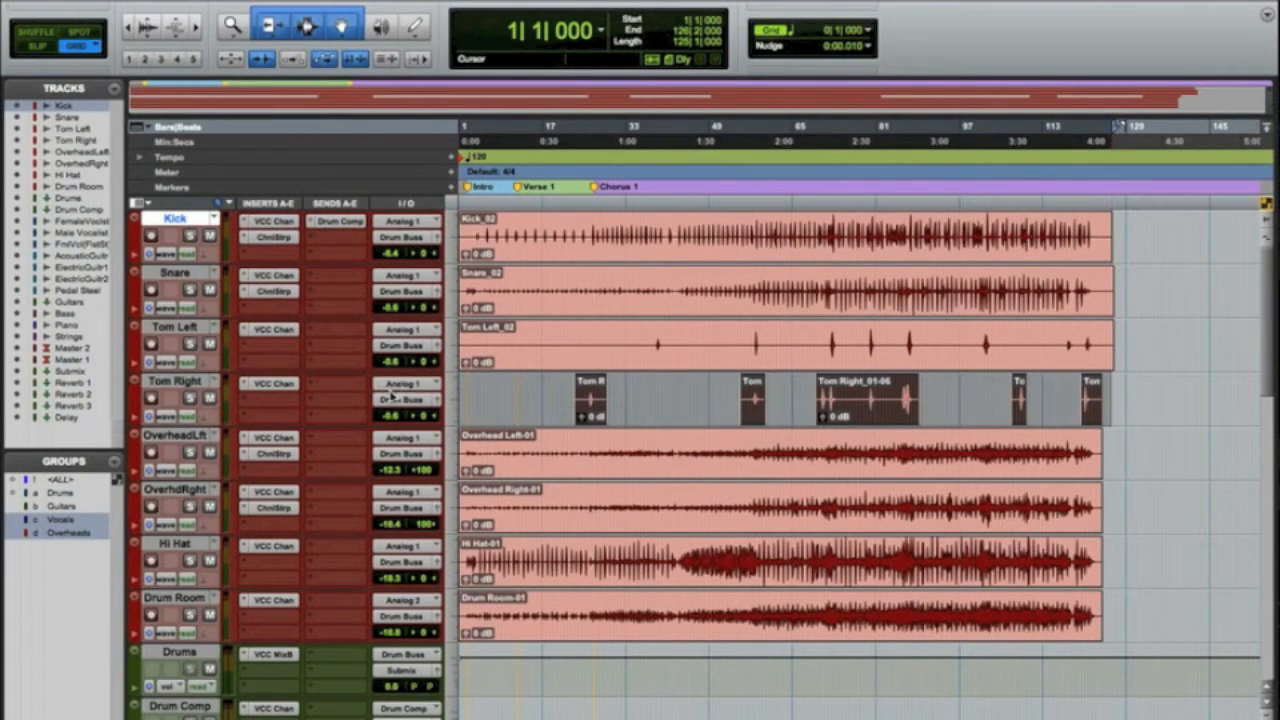
{"action": "key", "text": "alt+shift+3"}
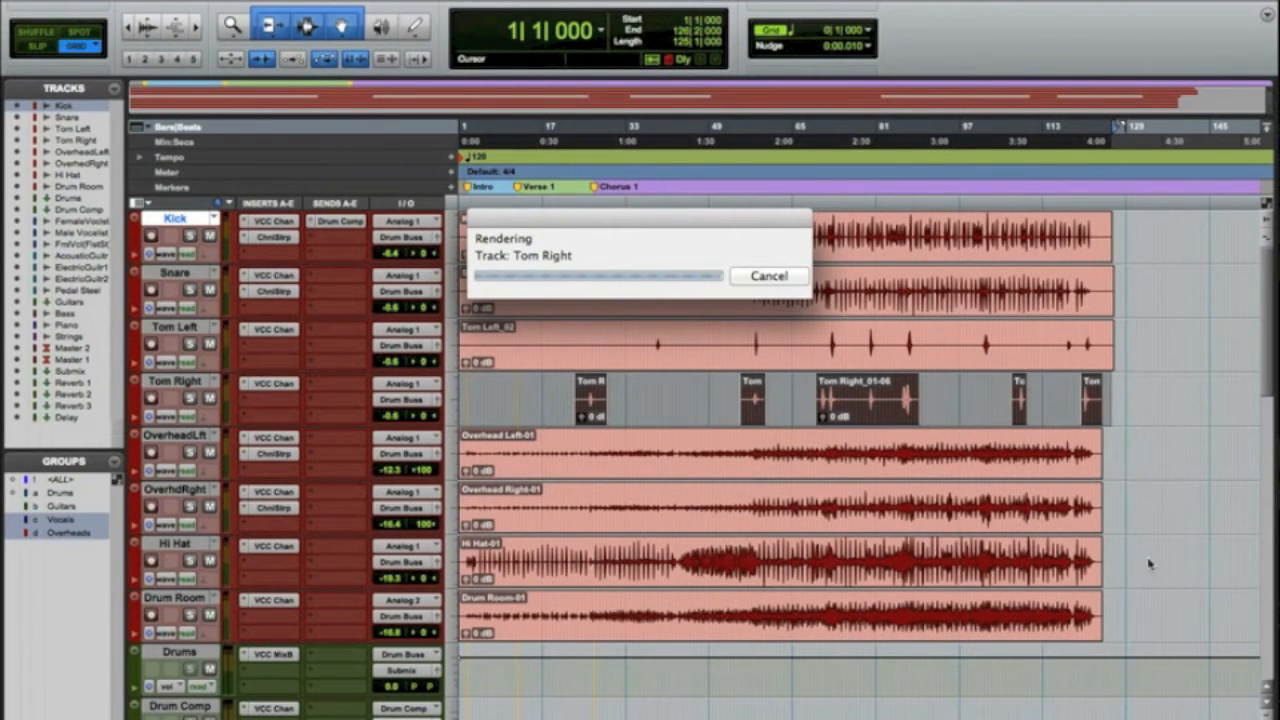
Review the drum, vocal, guitar, bass, piano and strings tracks to check that each holds one continuous clip from bar 1.
{"action": "scroll", "coordinate": [1148, 565], "scroll_direction": "down", "scroll_amount": 9}
{"action": "scroll", "coordinate": [1148, 562], "scroll_direction": "down", "scroll_amount": 1}
{"action": "scroll", "coordinate": [1148, 562], "scroll_direction": "up", "scroll_amount": 2}
{"action": "scroll", "coordinate": [1148, 562], "scroll_direction": "down", "scroll_amount": 2}
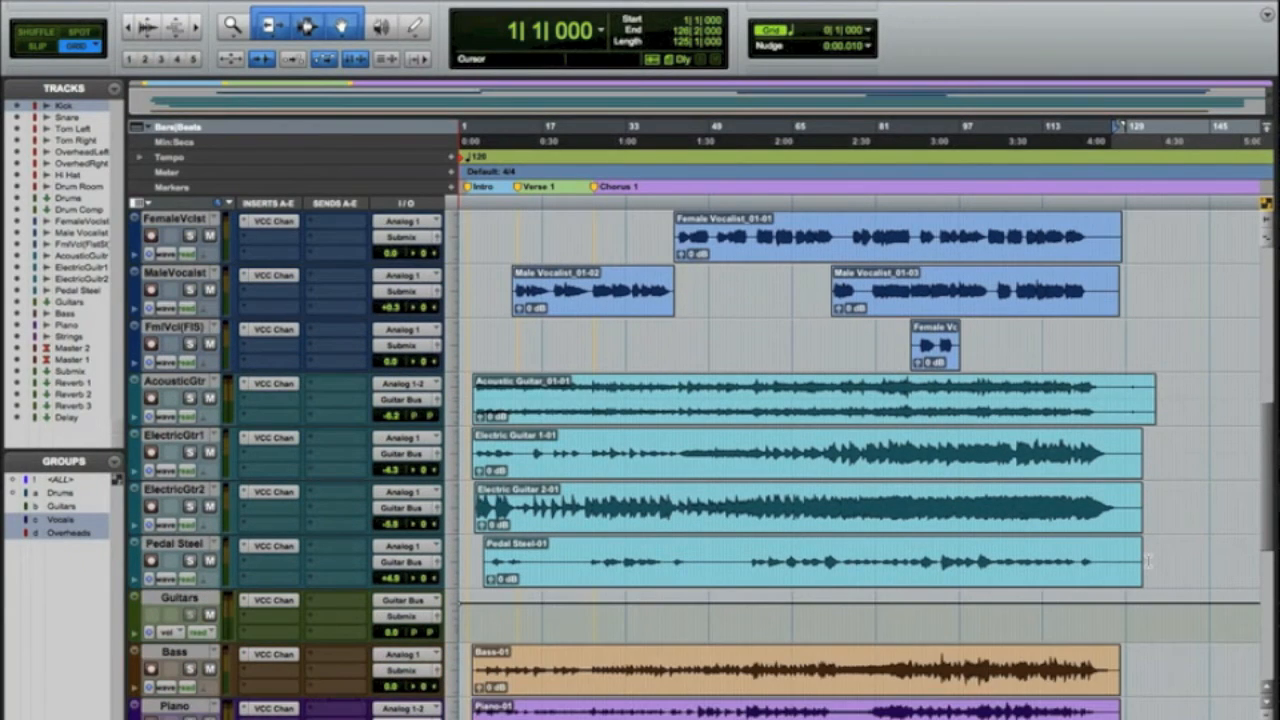
{"action": "scroll", "coordinate": [1148, 562], "scroll_direction": "down", "scroll_amount": 2}
{"action": "scroll", "coordinate": [1148, 562], "scroll_direction": "up", "scroll_amount": 3}
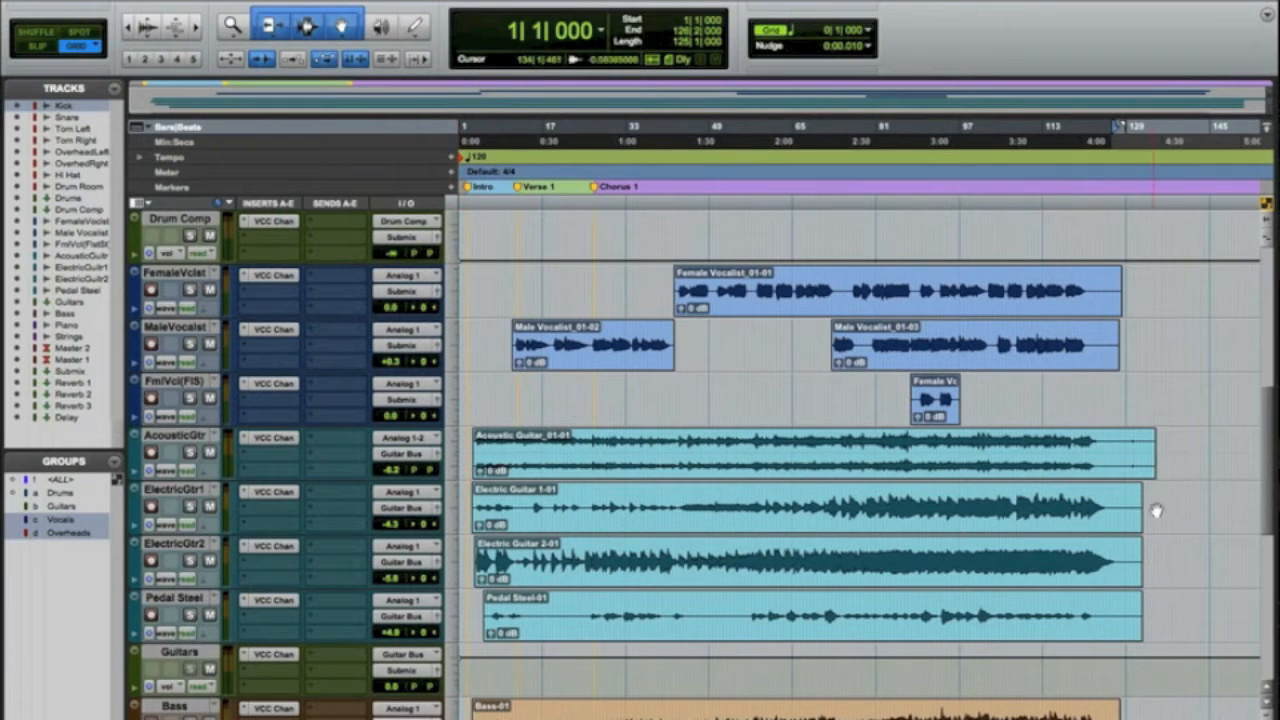
{"action": "left_click", "coordinate": [778, 287]}
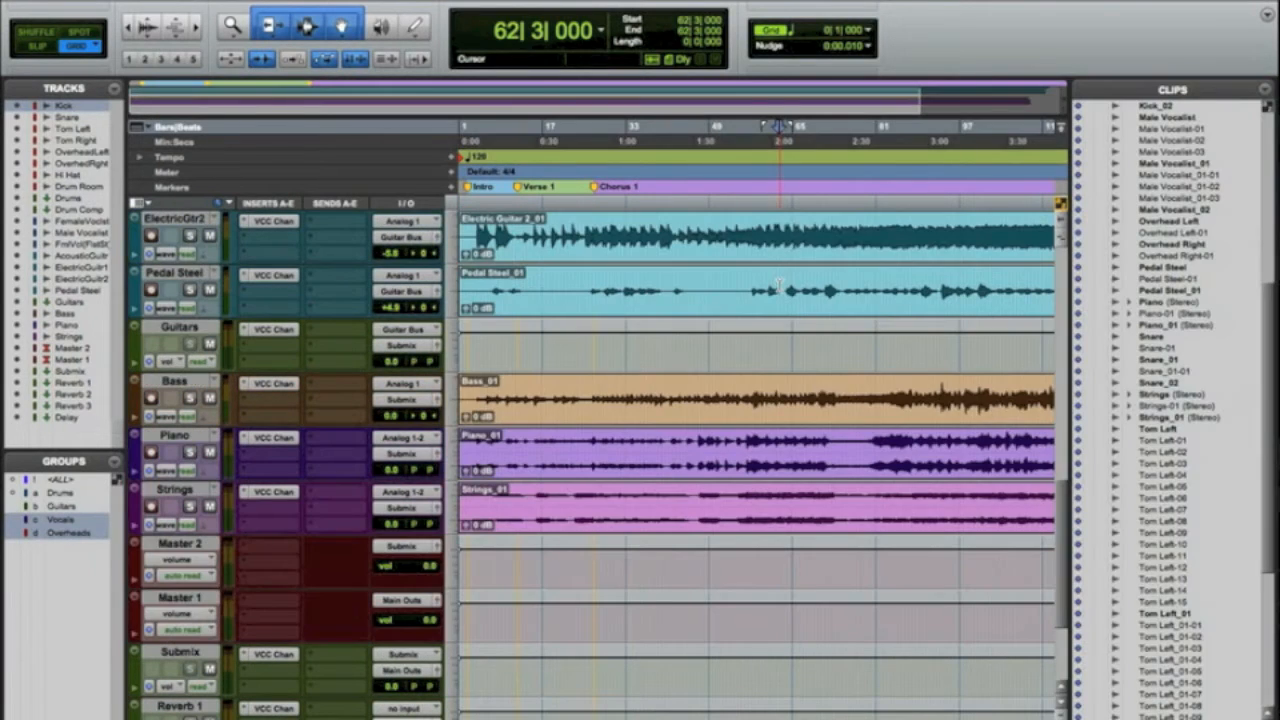
{"action": "scroll", "coordinate": [778, 287], "scroll_direction": "up", "scroll_amount": 14}
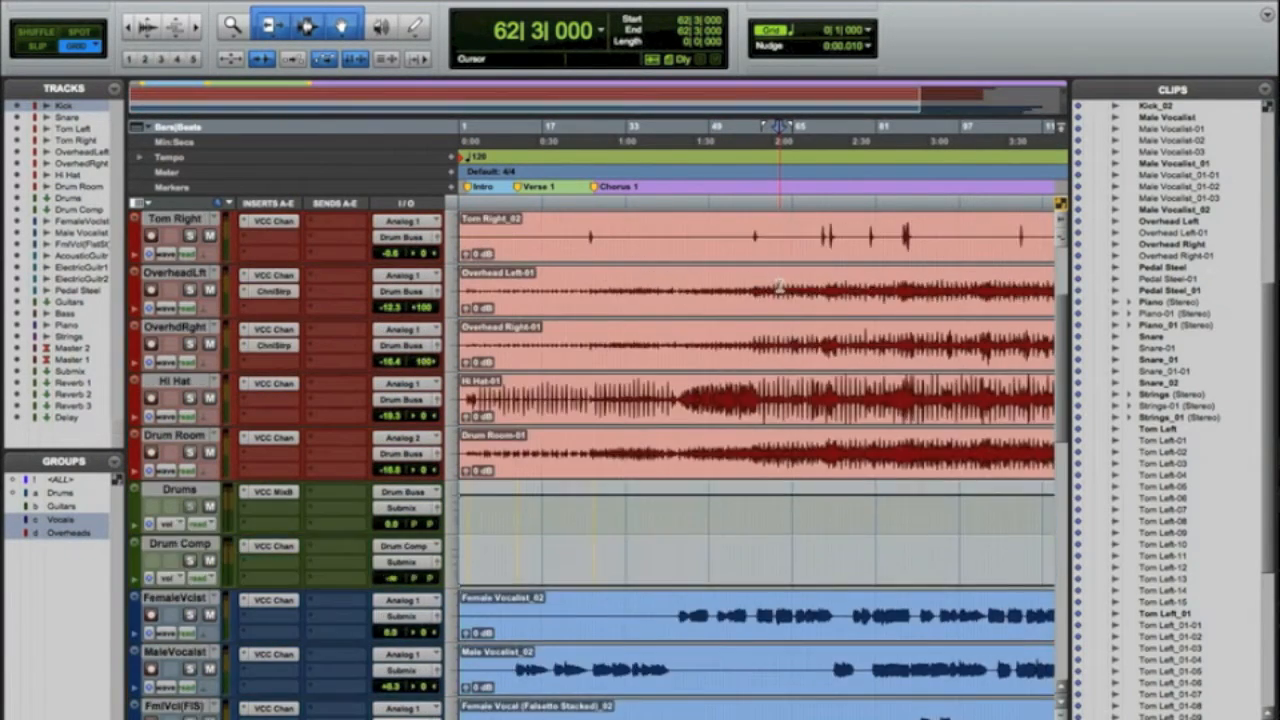
{"action": "scroll", "coordinate": [778, 287], "scroll_direction": "down", "scroll_amount": 12}
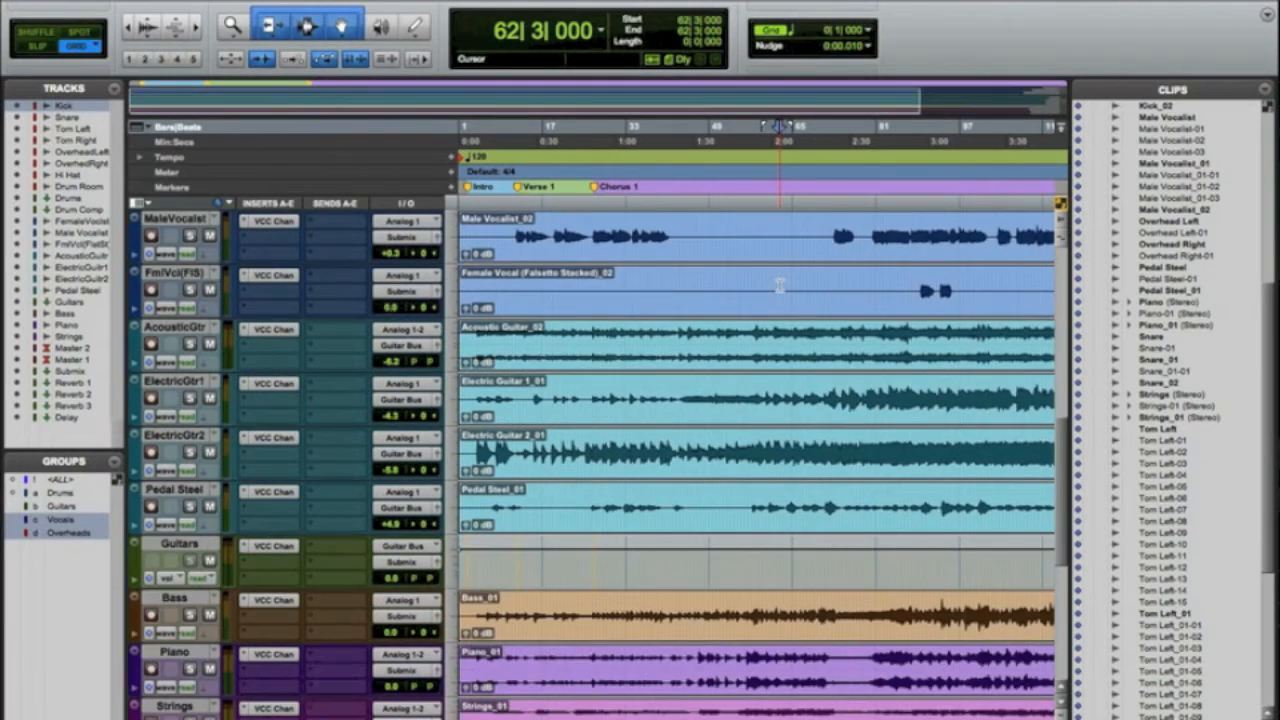
{"action": "scroll", "coordinate": [778, 287], "scroll_direction": "up", "scroll_amount": 13}
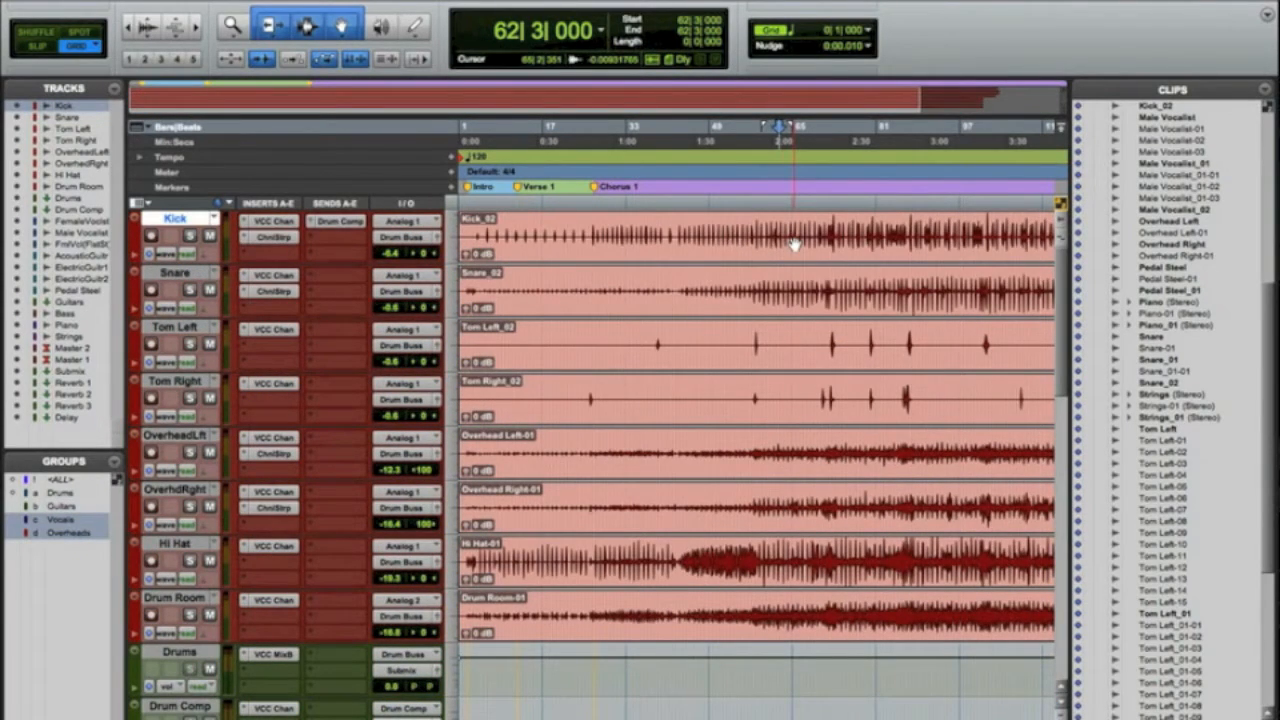
Select the full-length clips on the Kick, Snare, Tom, Overhead, Hi Hat and Drum Room tracks.
{"action": "double_click", "coordinate": [793, 244]}
{"action": "left_click", "coordinate": [818, 280], "text": "shift"}
{"action": "left_click", "coordinate": [774, 343], "text": "shift"}
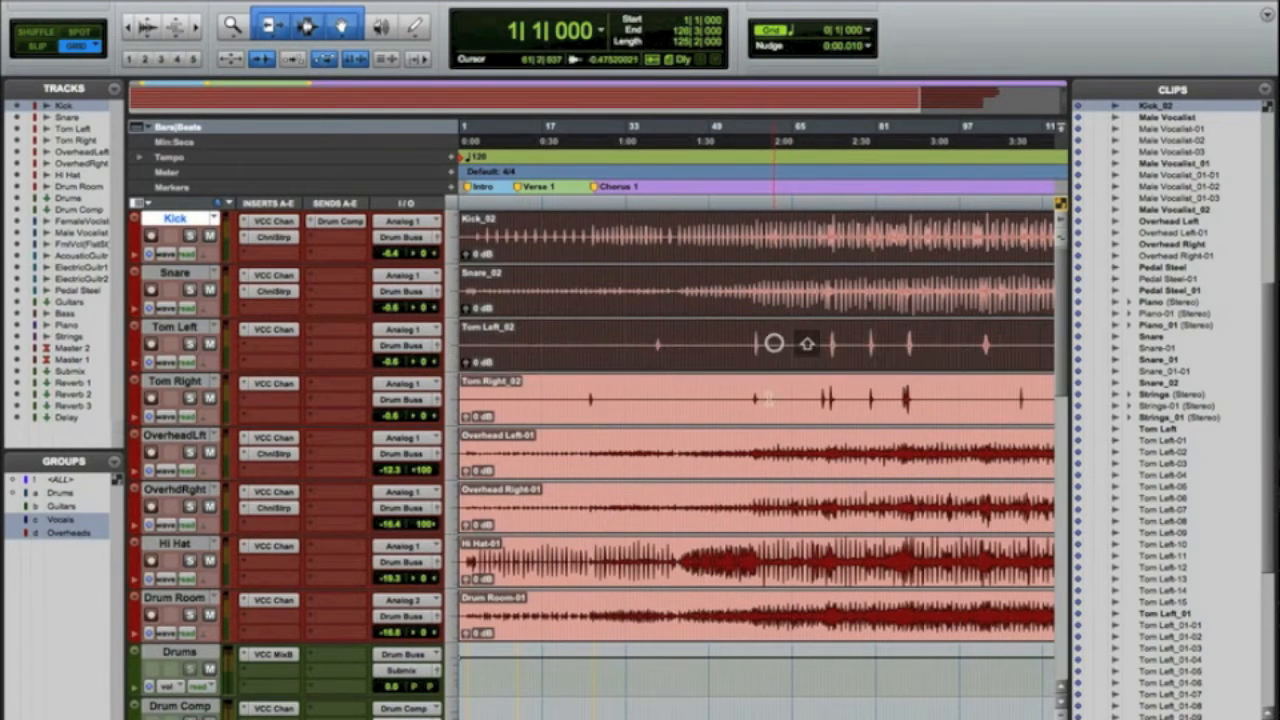
{"action": "left_click", "coordinate": [767, 402], "text": "shift"}
{"action": "left_click", "coordinate": [756, 457], "text": "shift"}
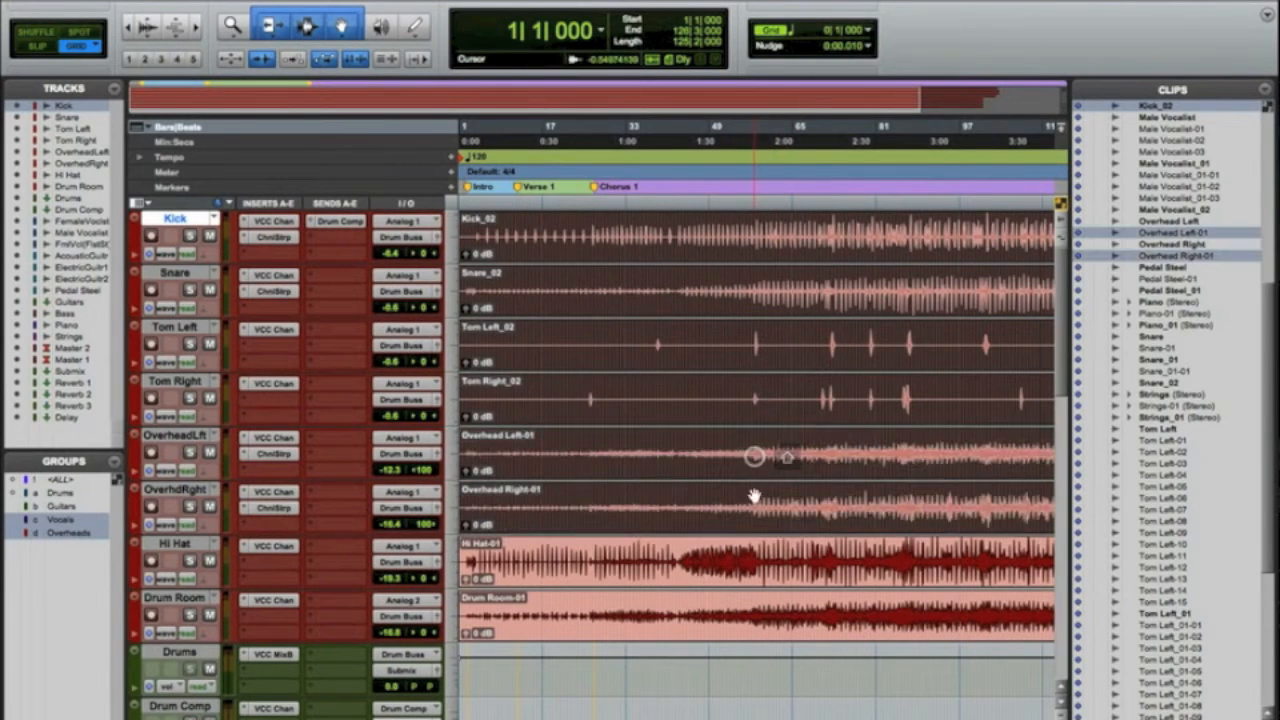
{"action": "left_click", "coordinate": [752, 558], "text": "shift"}
{"action": "left_click", "coordinate": [752, 620], "text": "shift"}
Add the clips on the three vocal tracks, the acoustic guitar and both electric guitars to the selection.
{"action": "scroll", "coordinate": [748, 625], "scroll_direction": "down", "scroll_amount": 10}
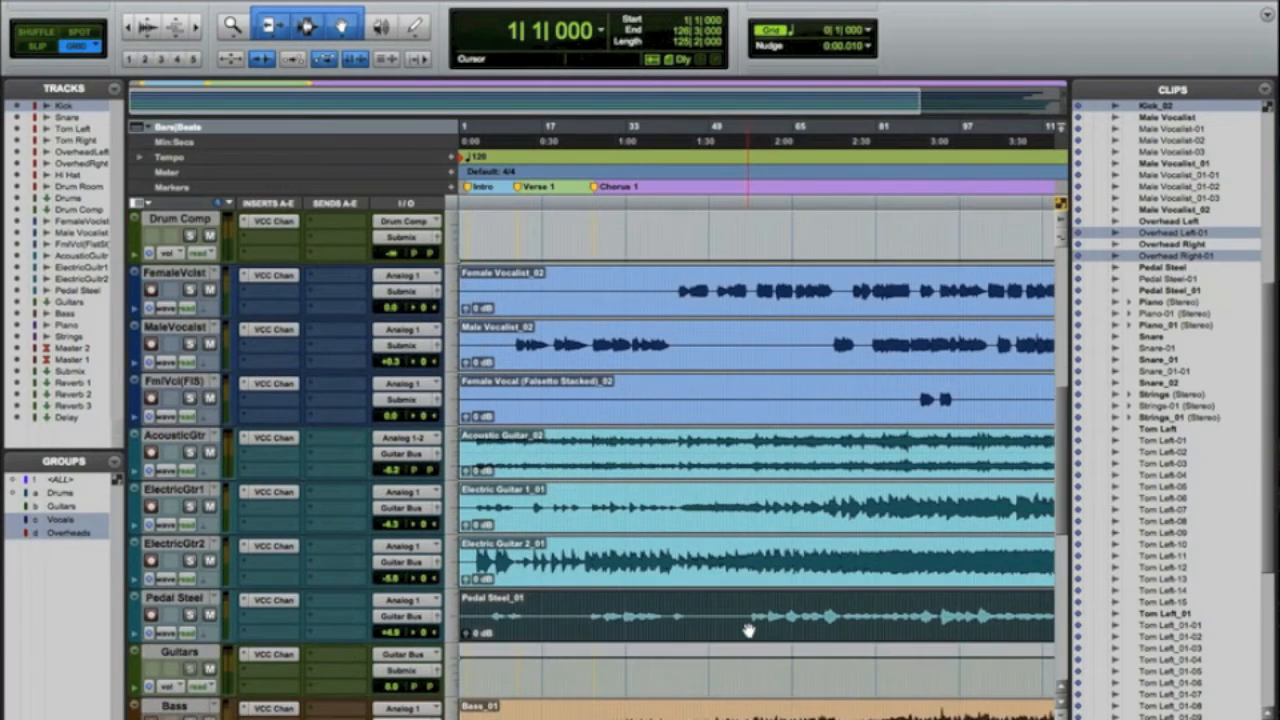
{"action": "left_click", "coordinate": [740, 292], "text": "shift"}
{"action": "left_click", "coordinate": [737, 336], "text": "shift"}
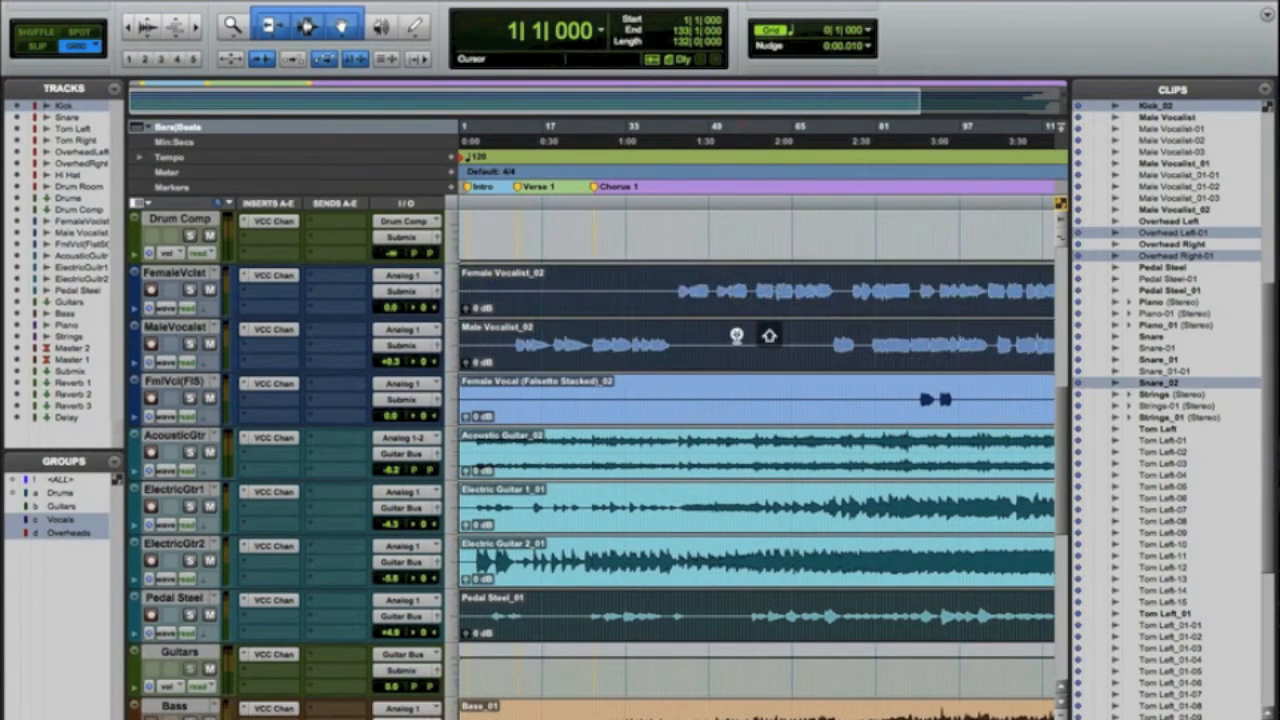
{"action": "left_click", "coordinate": [730, 400], "text": "shift"}
{"action": "left_click", "coordinate": [728, 446], "text": "shift"}
{"action": "left_click", "coordinate": [714, 510], "text": "shift"}
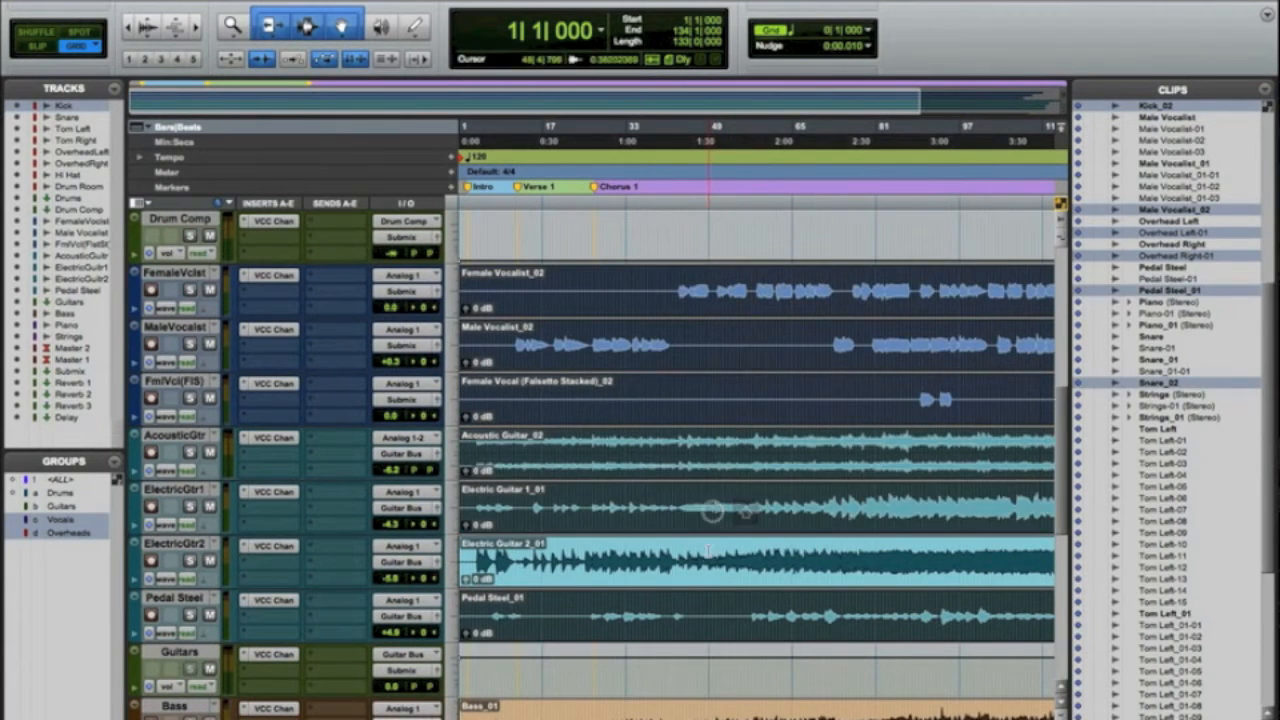
{"action": "left_click", "coordinate": [712, 548], "text": "shift"}
Add the Bass, Piano and Strings clips to the selection.
{"action": "scroll", "coordinate": [712, 545], "scroll_direction": "down", "scroll_amount": 5}
{"action": "left_click", "coordinate": [710, 515], "text": "shift"}
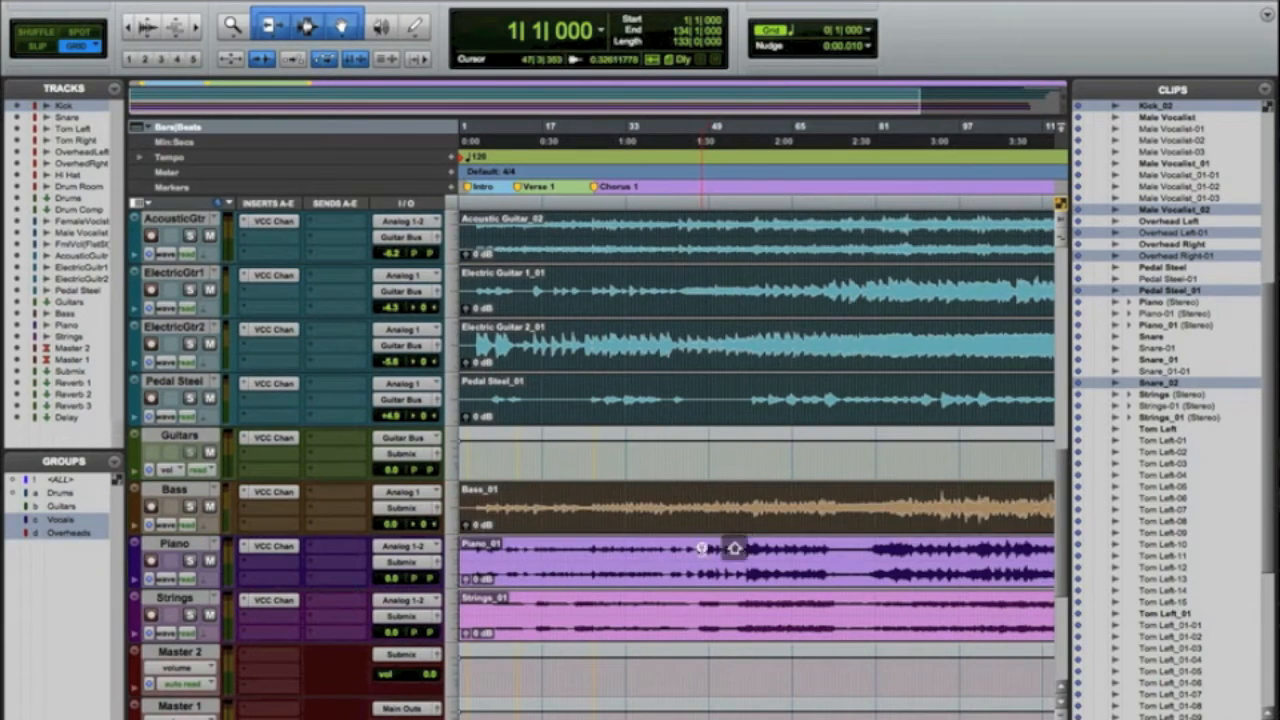
{"action": "left_click", "coordinate": [734, 548], "text": "shift"}
{"action": "left_click", "coordinate": [732, 620], "text": "shift"}
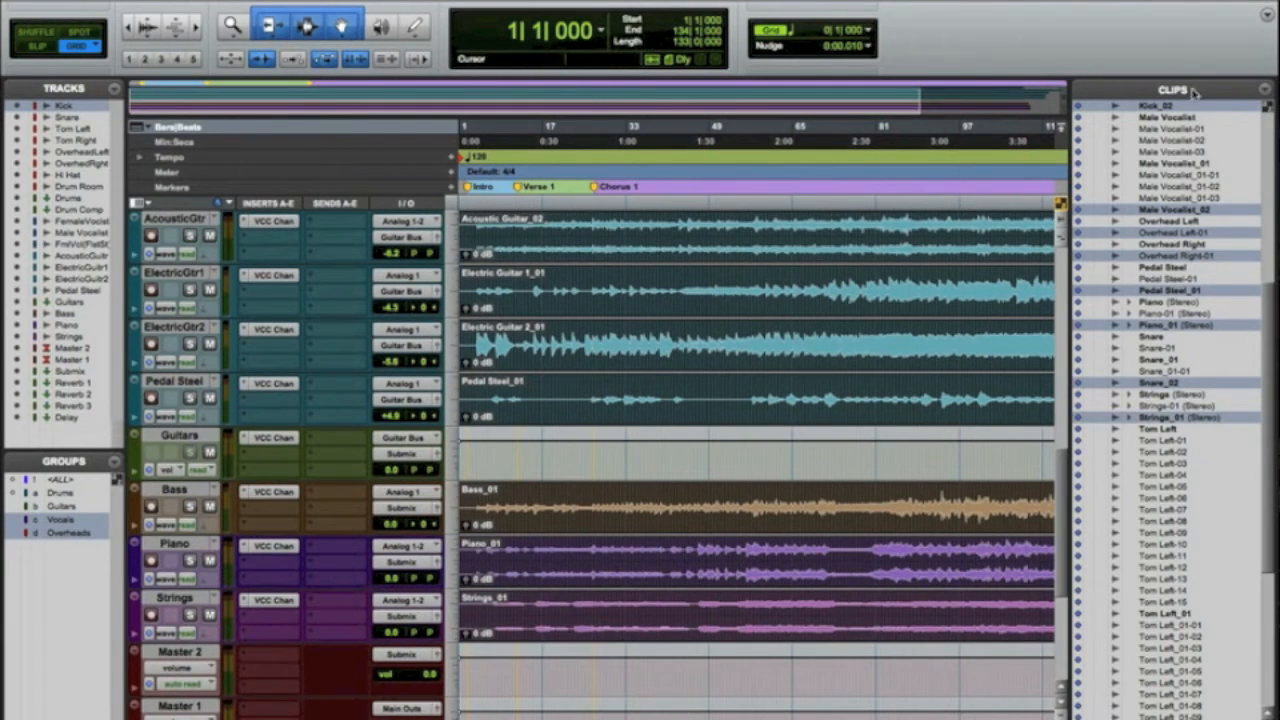
Export the selected clips as interleaved 24-bit, 44.1 kHz WAV files into the untitled folder on the Desktop.
{"action": "right_click", "coordinate": [1158, 212]}
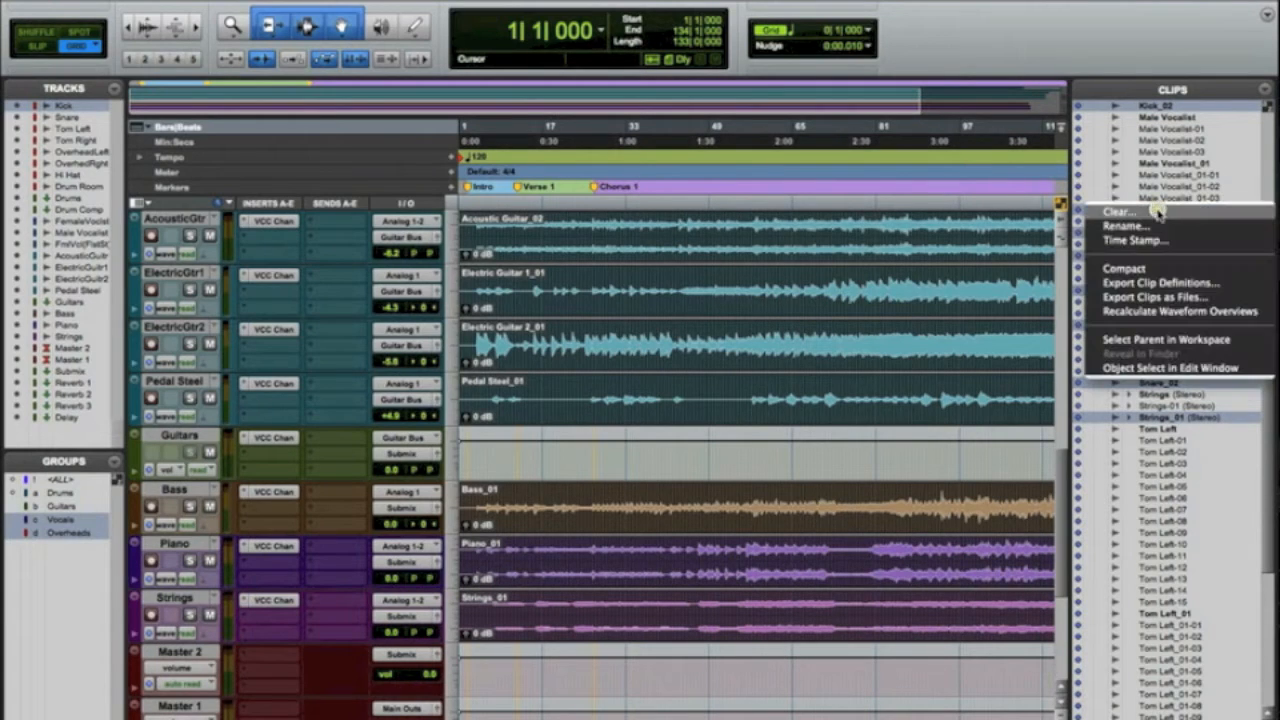
{"action": "left_click", "coordinate": [1166, 298]}
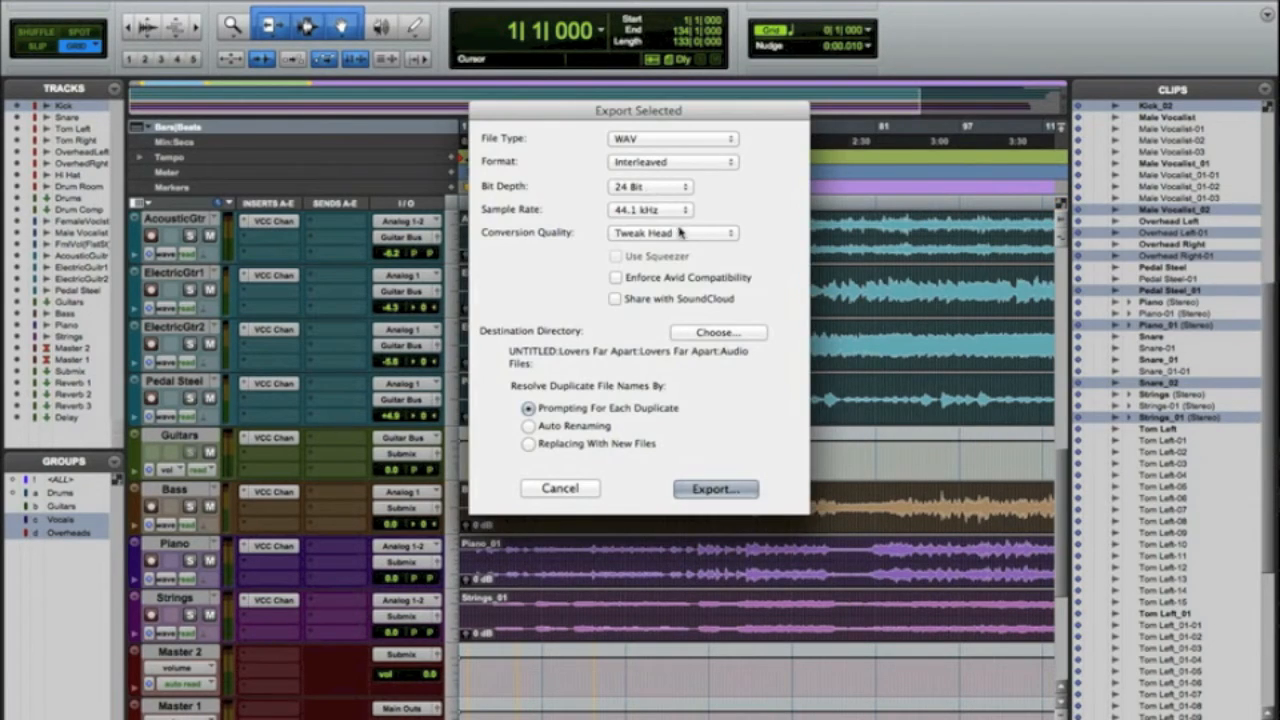
{"action": "left_click", "coordinate": [700, 334]}
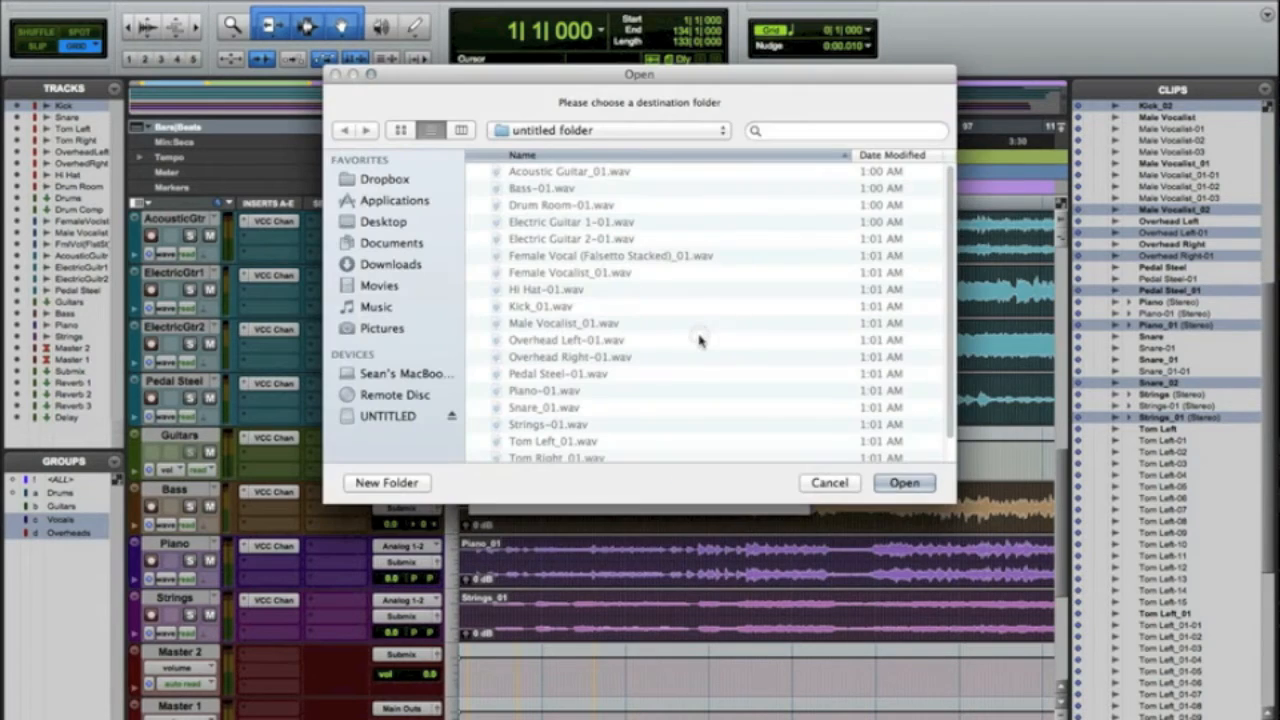
{"action": "left_click", "coordinate": [388, 224]}
{"action": "double_click", "coordinate": [502, 376]}
{"action": "scroll", "coordinate": [590, 292], "scroll_direction": "down", "scroll_amount": 1}
{"action": "scroll", "coordinate": [590, 292], "scroll_direction": "up", "scroll_amount": 1}
{"action": "scroll", "coordinate": [590, 292], "scroll_direction": "down", "scroll_amount": 1}
{"action": "scroll", "coordinate": [590, 292], "scroll_direction": "up", "scroll_amount": 1}
{"action": "scroll", "coordinate": [590, 292], "scroll_direction": "down", "scroll_amount": 1}
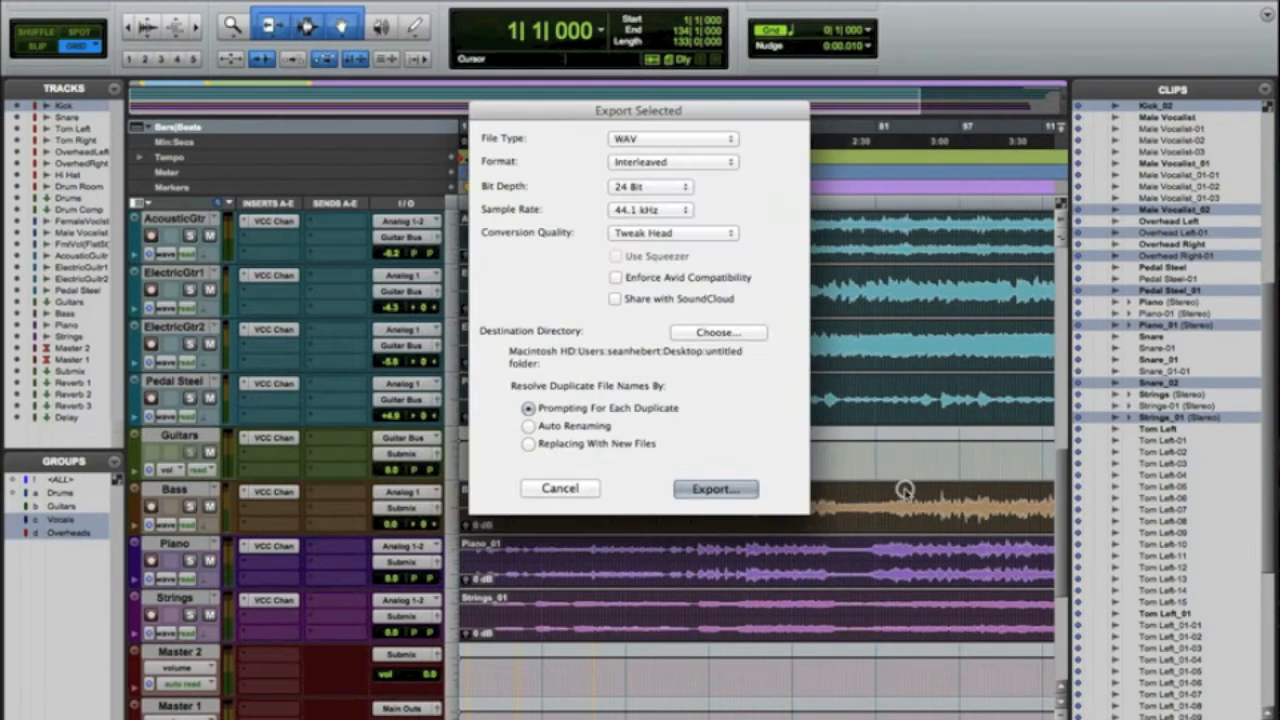
{"action": "left_click", "coordinate": [904, 482]}
{"action": "left_click", "coordinate": [718, 490]}
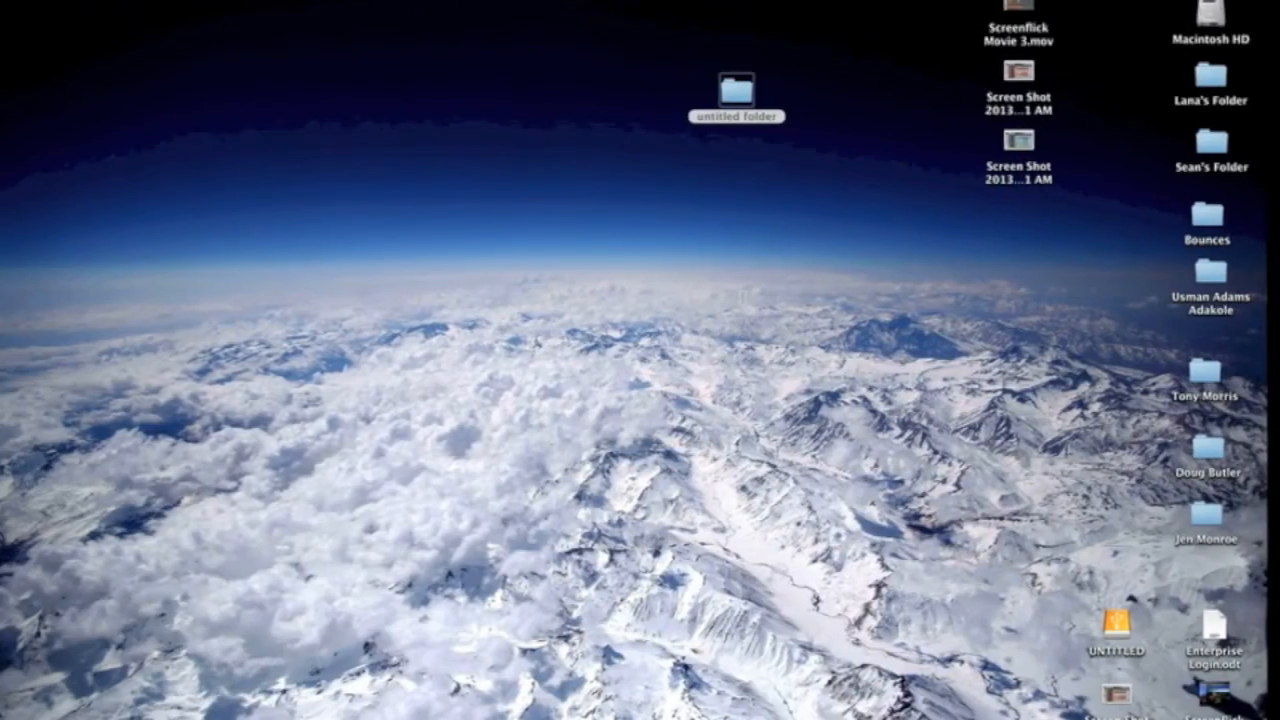
Switch to the Finder desktop and open the untitled folder to view the exported audio files.
{"action": "left_click", "coordinate": [752, 92]}
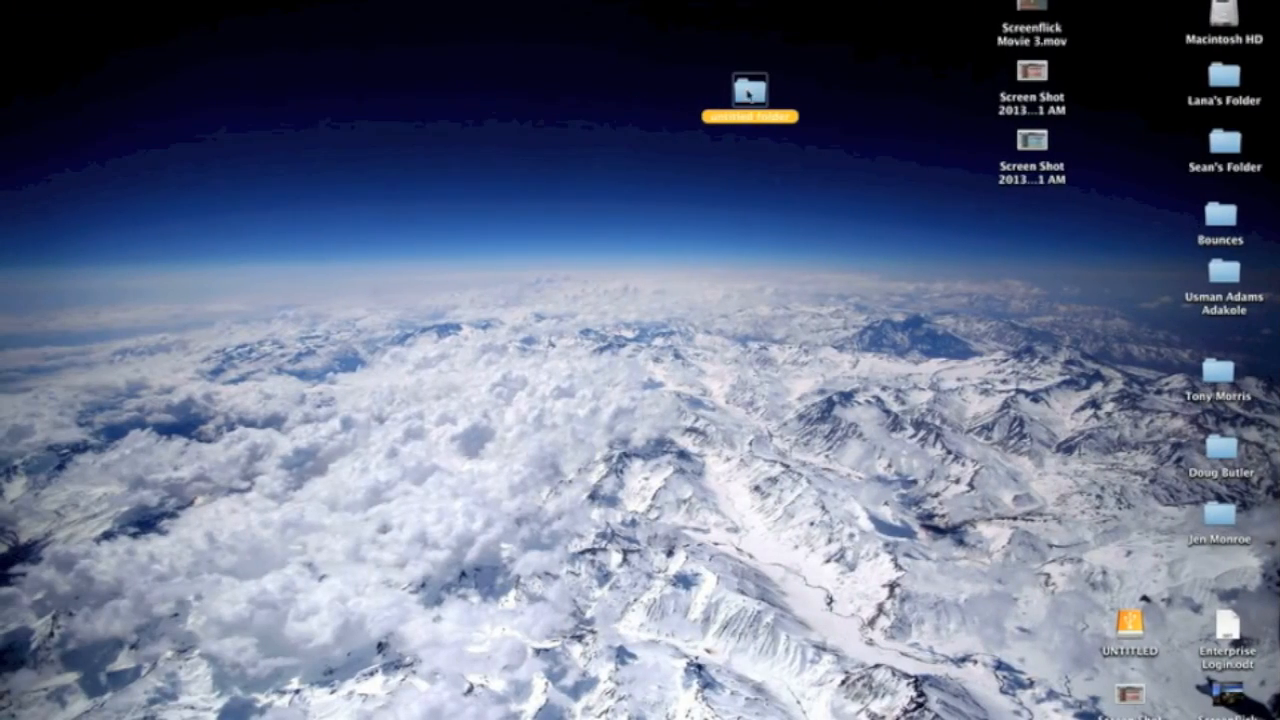
{"action": "double_click", "coordinate": [748, 92]}
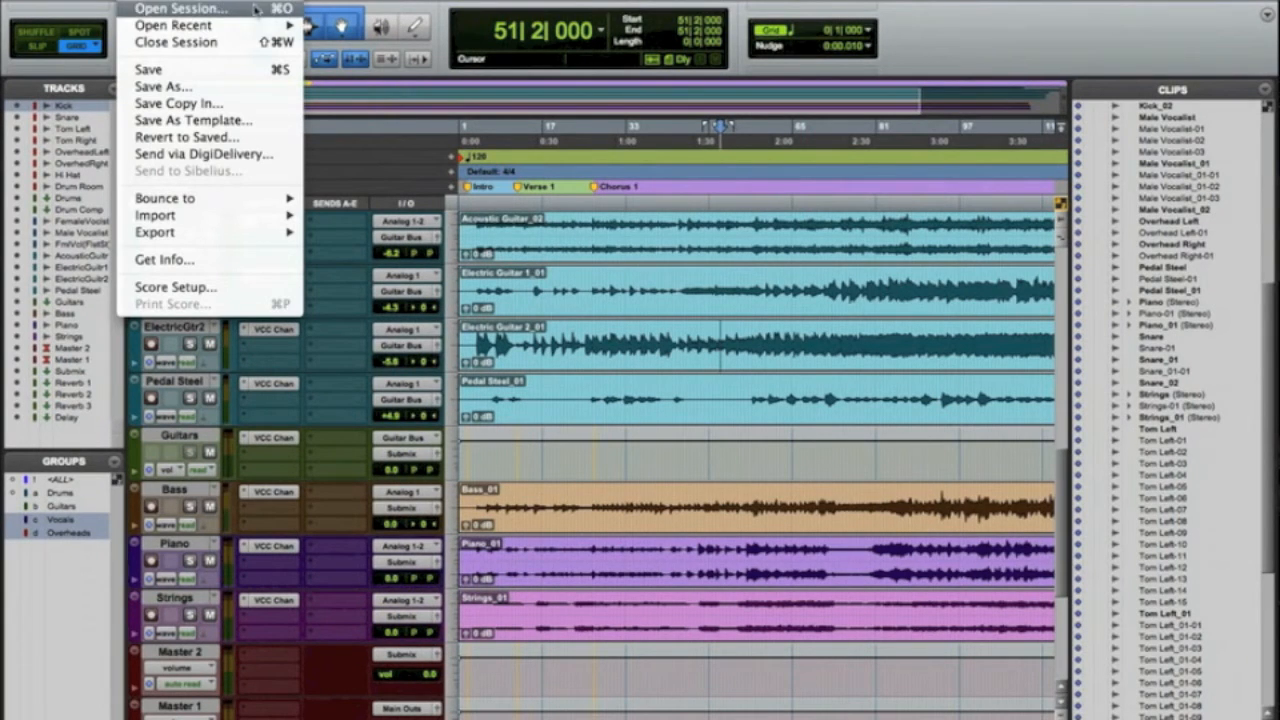
Switch back to Pro Tools and open the recent session untitled.ptx in place of the current one.
{"action": "mouse_move", "coordinate": [264, 29]}
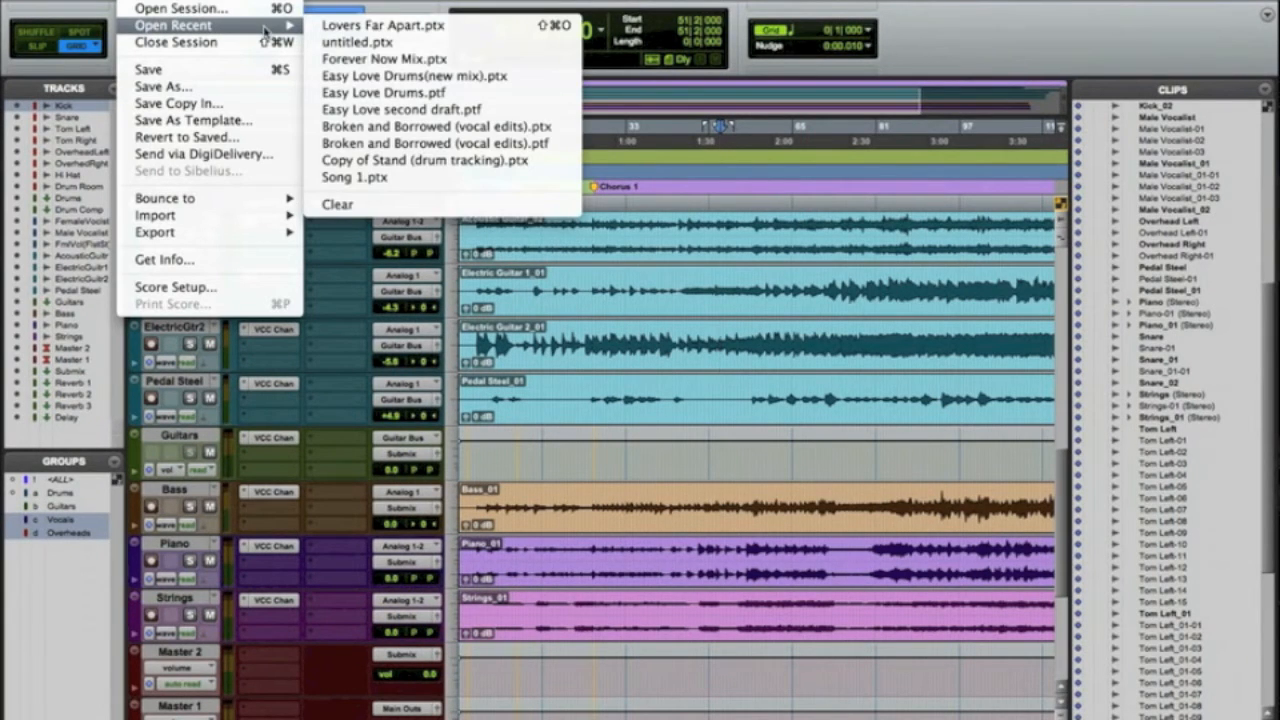
{"action": "left_click", "coordinate": [390, 44]}
{"action": "left_click", "coordinate": [787, 303]}
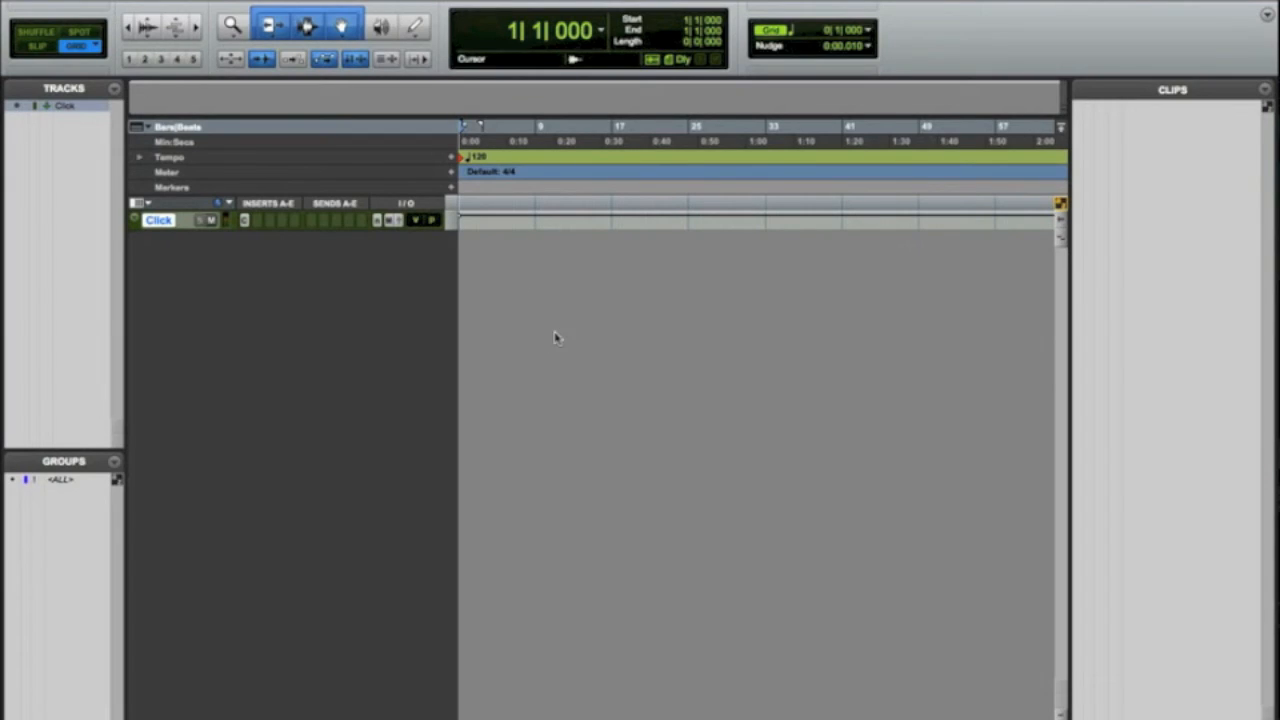
Start an audio import and select all WAV files in the untitled folder, from Acoustic Guitar_01.wav through Tom Right_02.wav.
{"action": "left_click", "coordinate": [140, 0]}
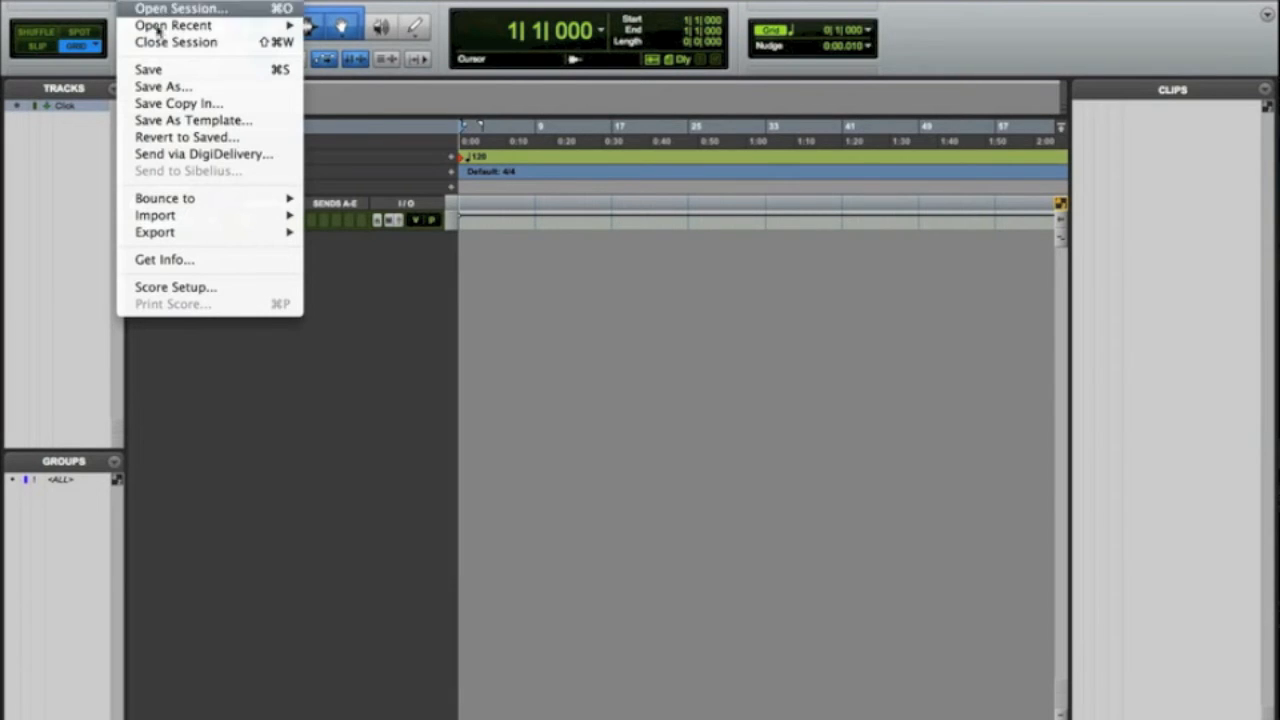
{"action": "mouse_move", "coordinate": [234, 222]}
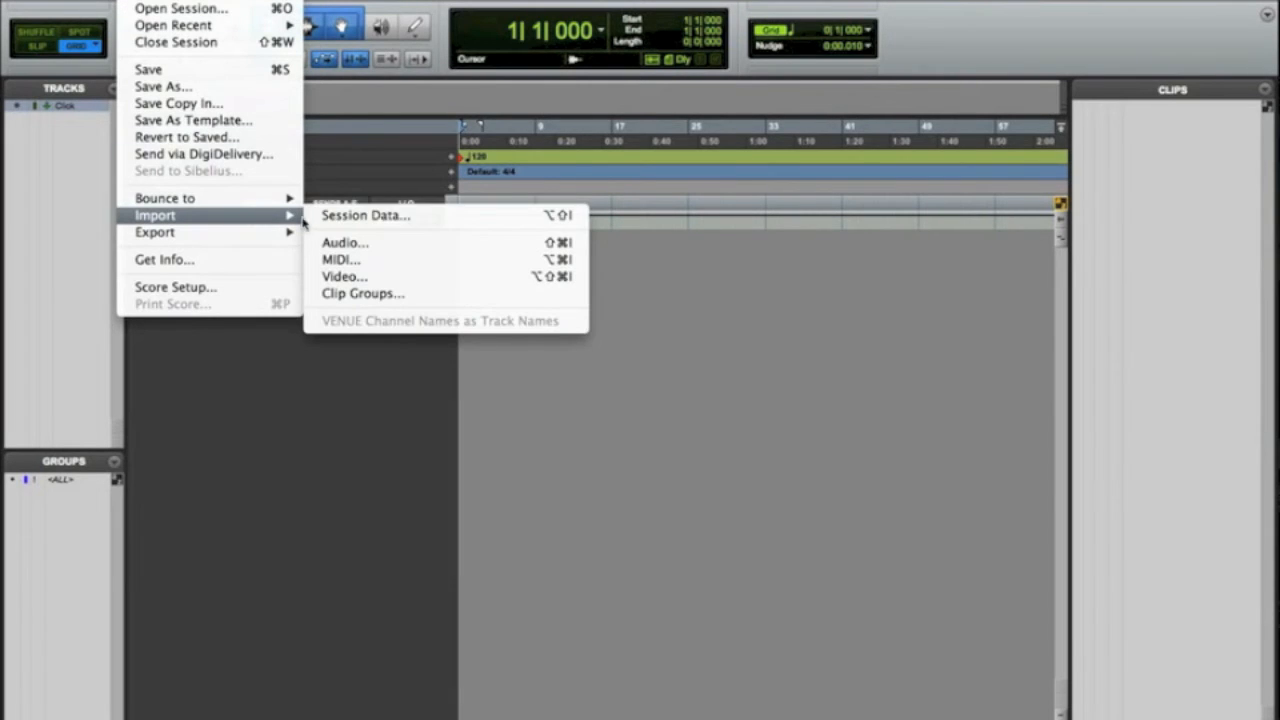
{"action": "left_click", "coordinate": [410, 242]}
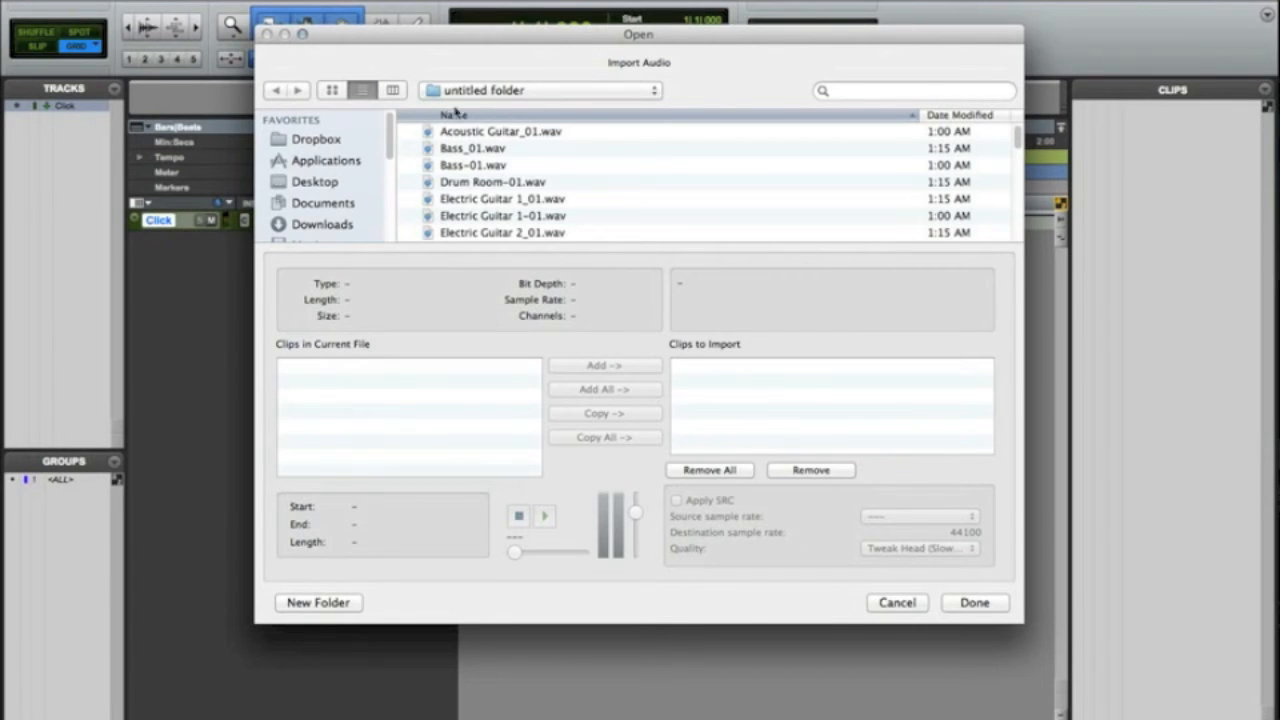
{"action": "left_click", "coordinate": [489, 133]}
{"action": "key", "text": "shift+Down"}
{"action": "key", "text": "shift+Down"}
{"action": "key", "text": "shift+Down"}
{"action": "key", "text": "shift+Down"}
{"action": "key", "text": "shift+Down"}
{"action": "key", "text": "shift+Down"}
{"action": "key", "text": "shift+Down"}
{"action": "key", "text": "shift+Down"}
{"action": "key", "text": "shift+Down"}
{"action": "key", "text": "shift+Down"}
{"action": "key", "text": "shift+Down"}
{"action": "key", "text": "shift+Down"}
{"action": "key", "text": "shift+Down"}
{"action": "key", "text": "shift+Down"}
{"action": "key", "text": "shift+Down"}
{"action": "key", "text": "shift+Down"}
{"action": "key", "text": "shift+Down"}
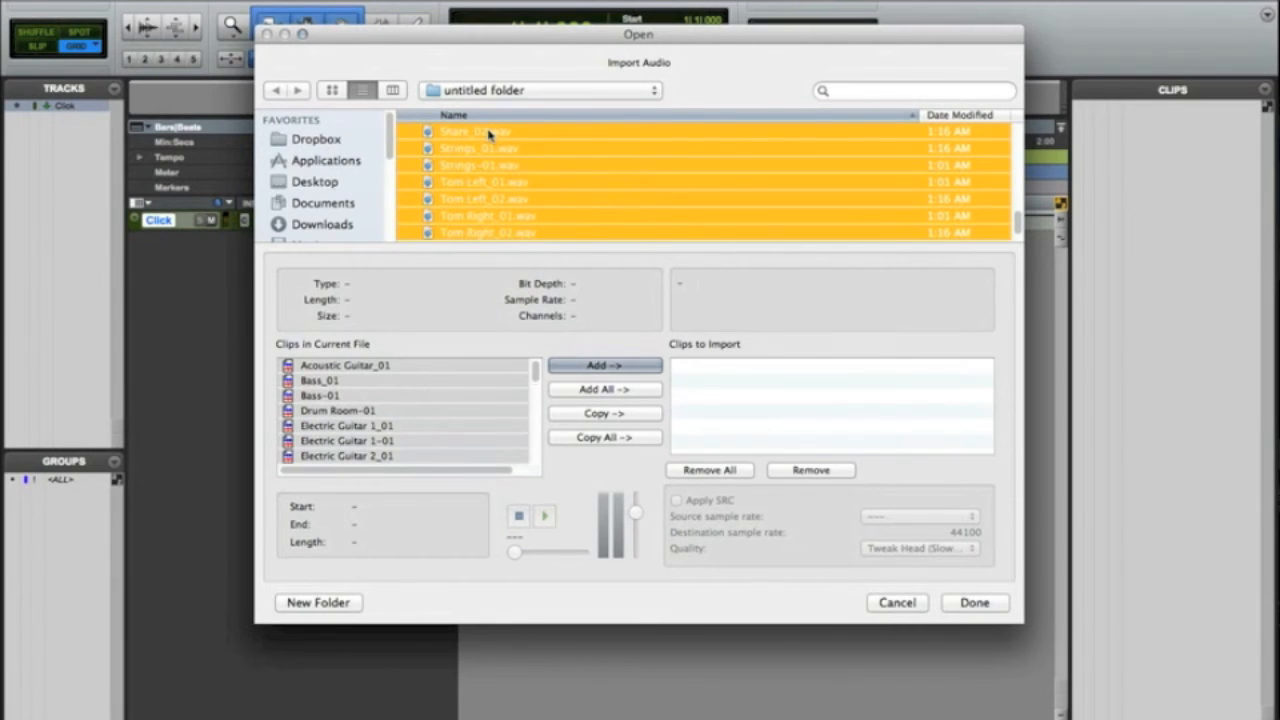
Add all selected WAV clips to the import and place them on new tracks at Session Start.
{"action": "left_click", "coordinate": [604, 366]}
{"action": "left_click", "coordinate": [956, 607]}
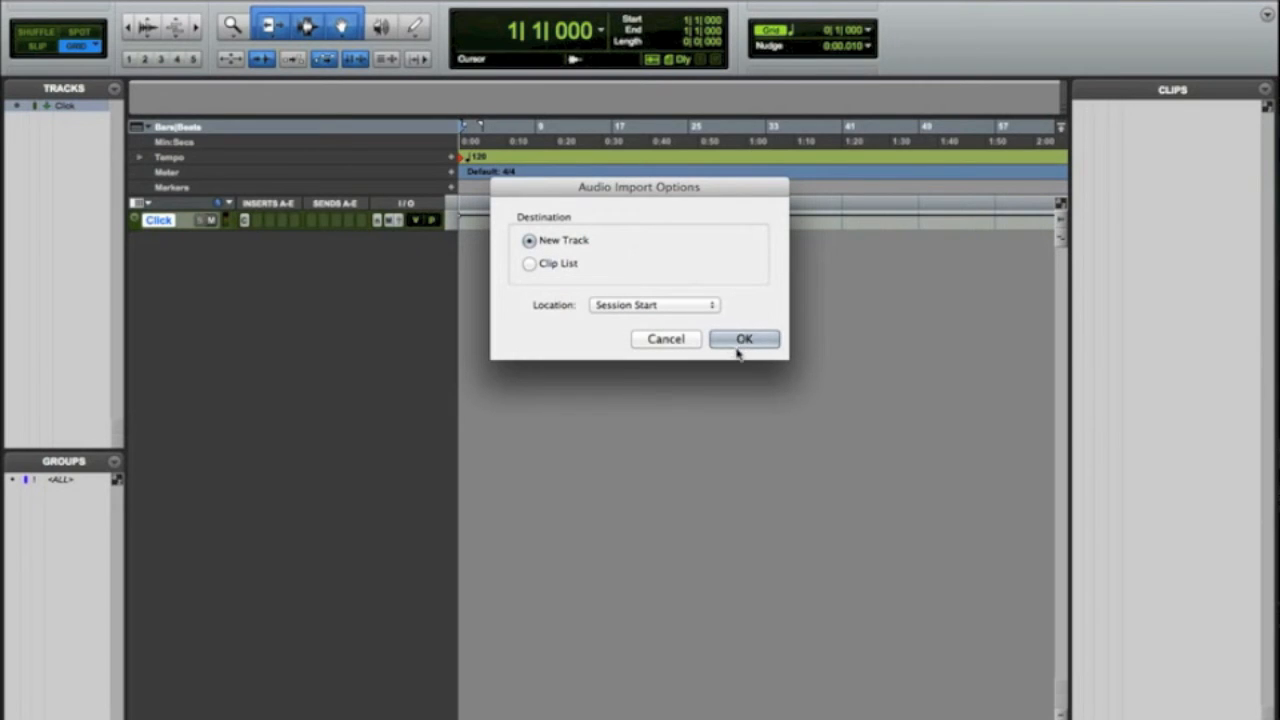
{"action": "left_click", "coordinate": [675, 305]}
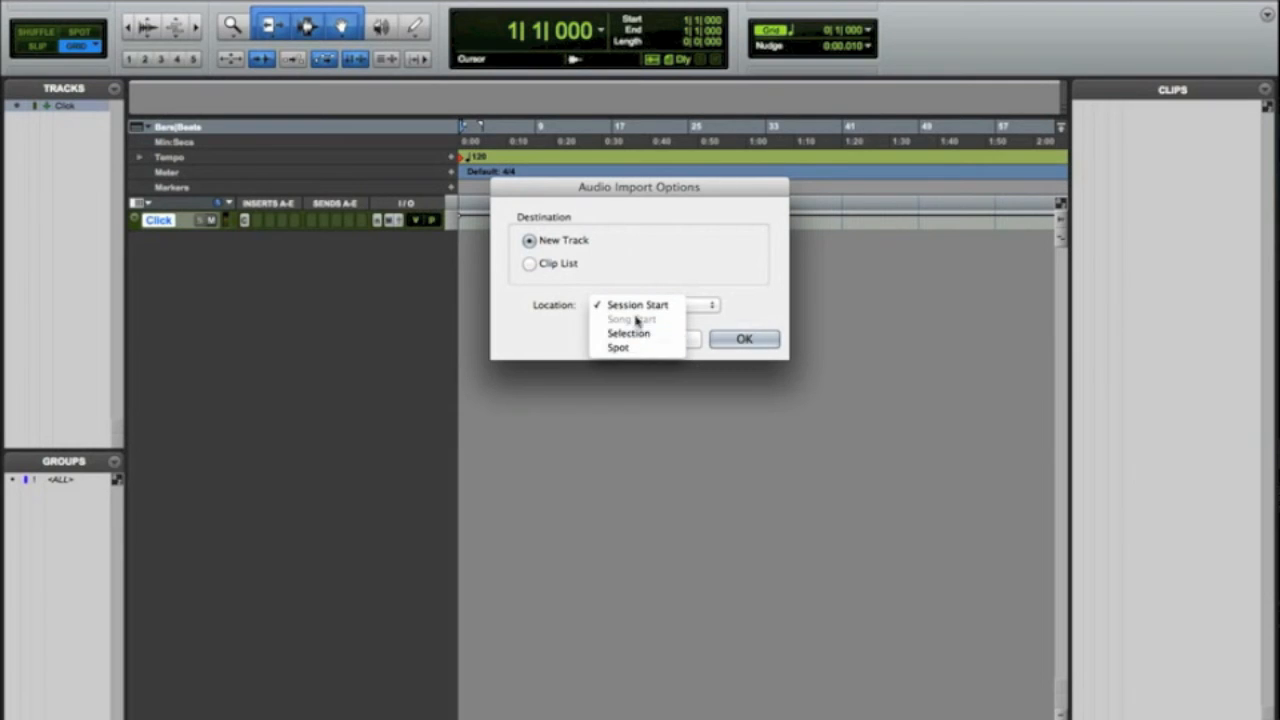
{"action": "left_click", "coordinate": [563, 332]}
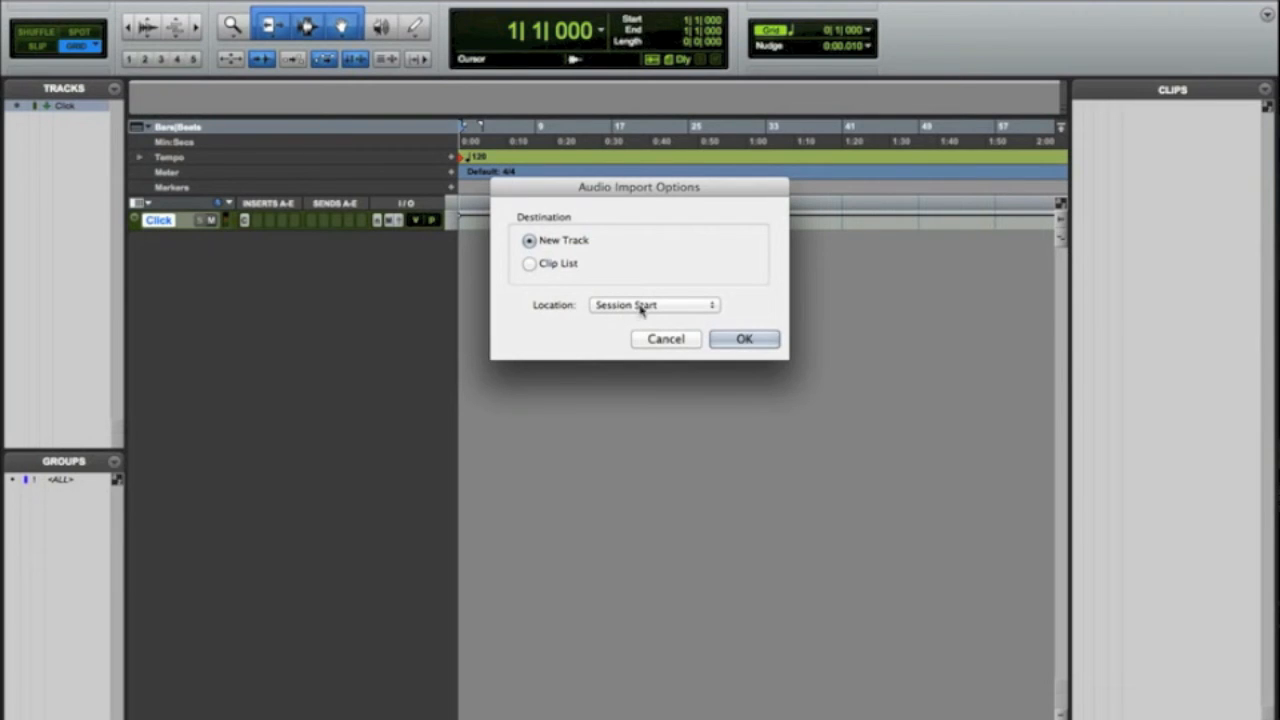
{"action": "left_click", "coordinate": [742, 341]}
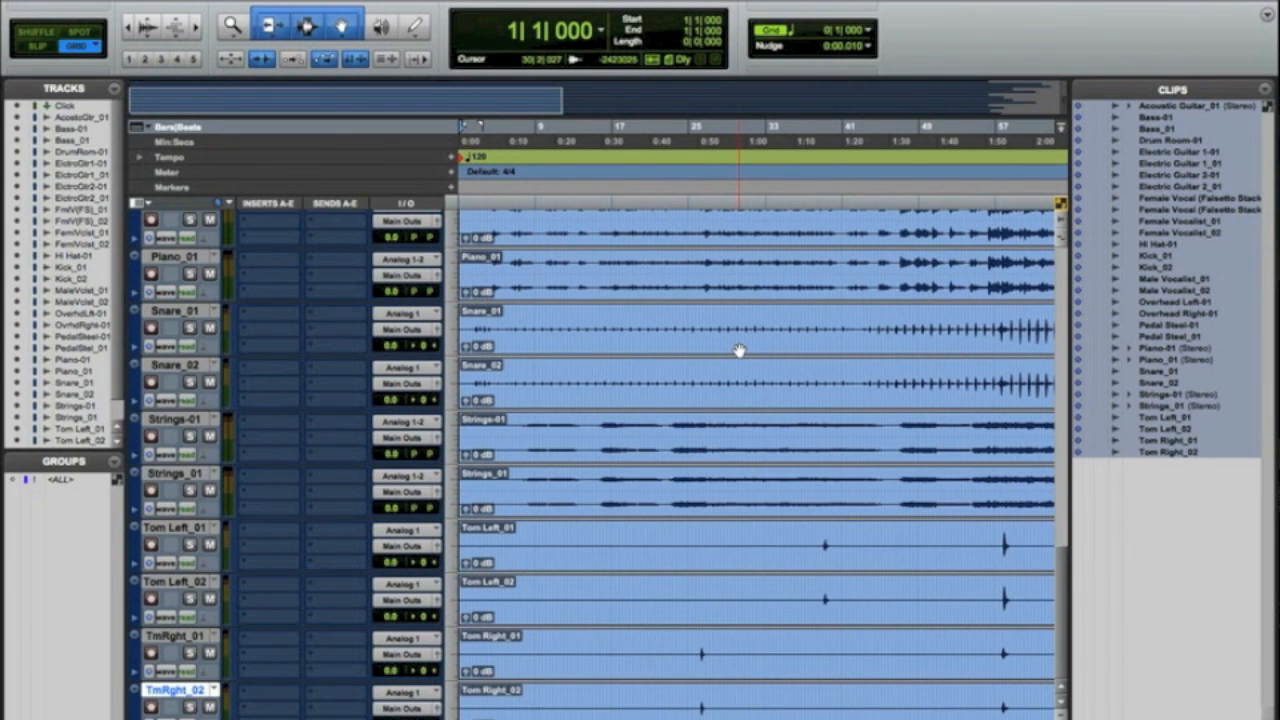
Look over the imported tracks and hide the Clips list to widen the timeline.
{"action": "scroll", "coordinate": [739, 350], "scroll_direction": "up", "scroll_amount": 15}
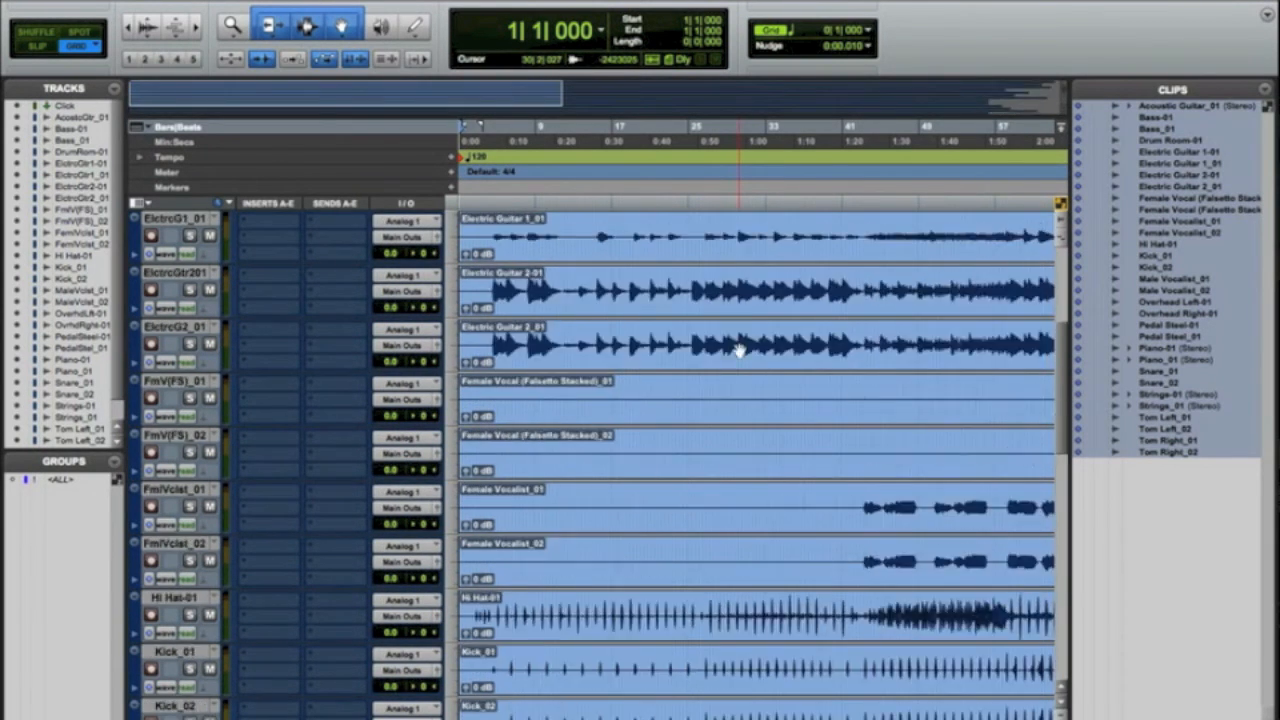
{"action": "scroll", "coordinate": [739, 350], "scroll_direction": "down", "scroll_amount": 10}
{"action": "scroll", "coordinate": [739, 350], "scroll_direction": "up", "scroll_amount": 10}
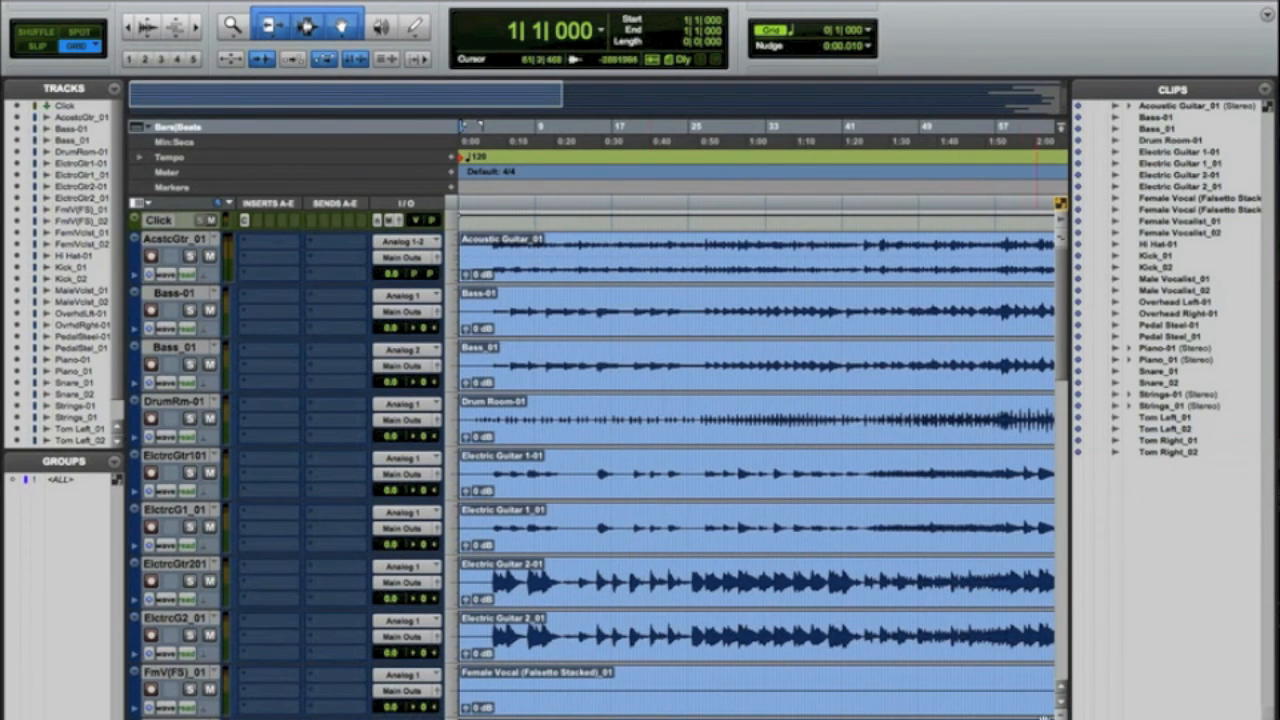
{"action": "left_click", "coordinate": [1062, 717]}
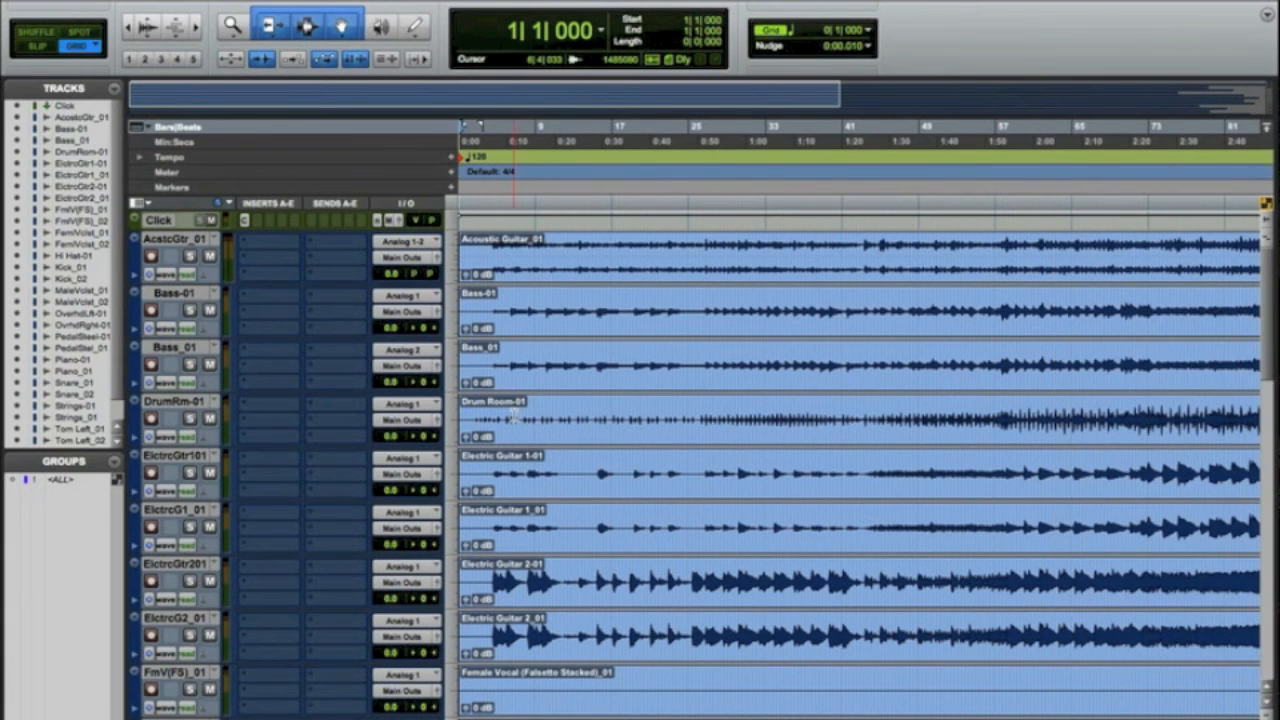
Examine the imported tracks along the timeline to check the clips' alignment from the session start.
{"action": "scroll", "coordinate": [514, 415], "scroll_direction": "right", "scroll_amount": 10}
{"action": "scroll", "coordinate": [514, 415], "scroll_direction": "left", "scroll_amount": 5}
{"action": "scroll", "coordinate": [514, 415], "scroll_direction": "left", "scroll_amount": 4}
{"action": "scroll", "coordinate": [514, 415], "scroll_direction": "down", "scroll_amount": 10}
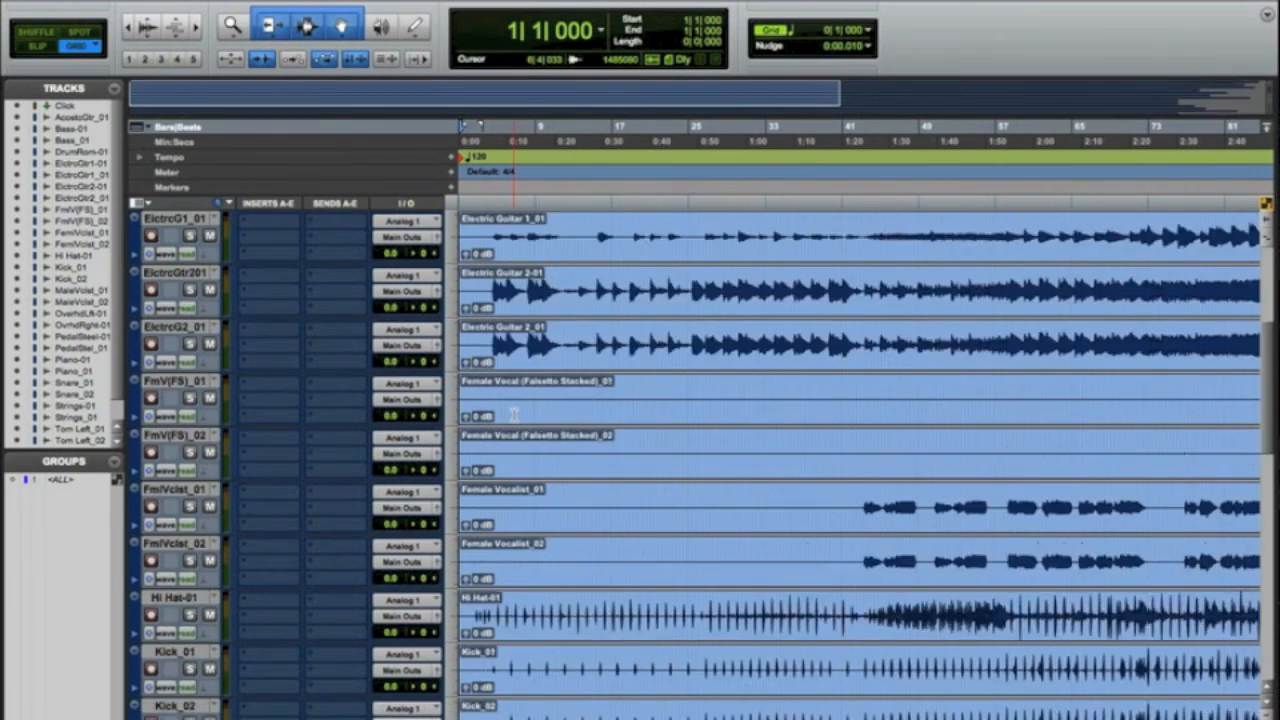
{"action": "scroll", "coordinate": [514, 415], "scroll_direction": "up", "scroll_amount": 10}
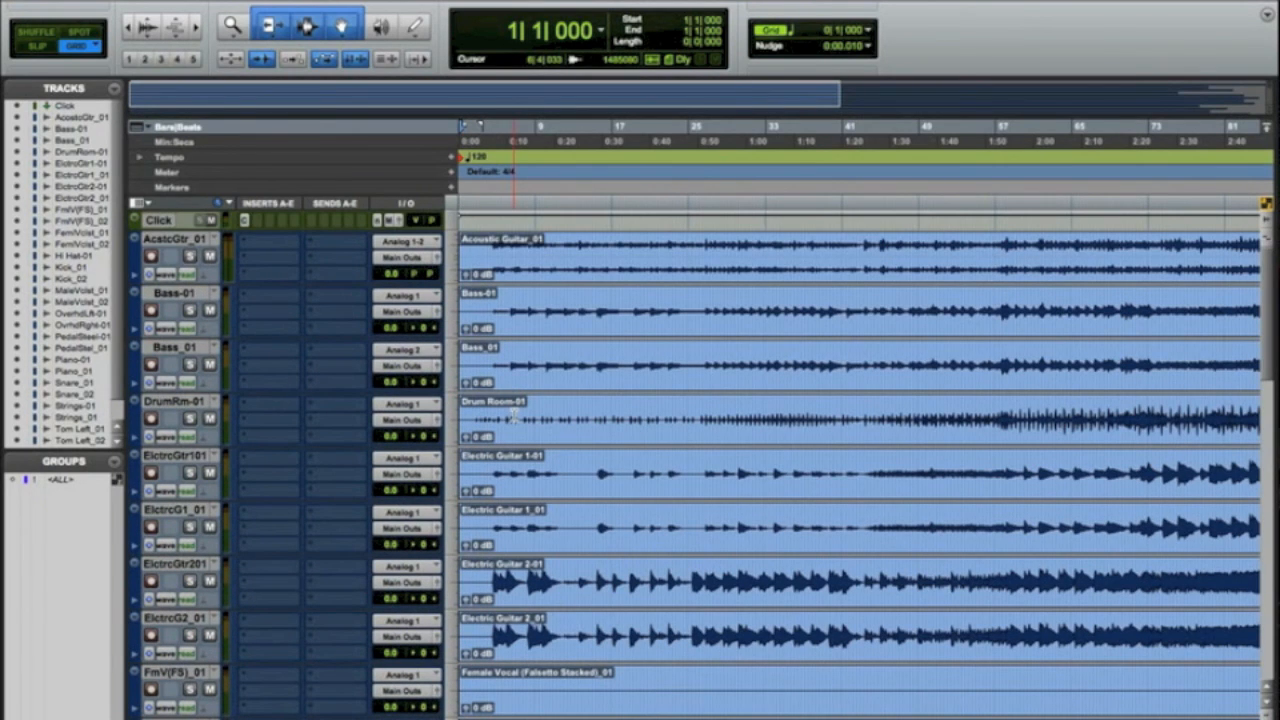